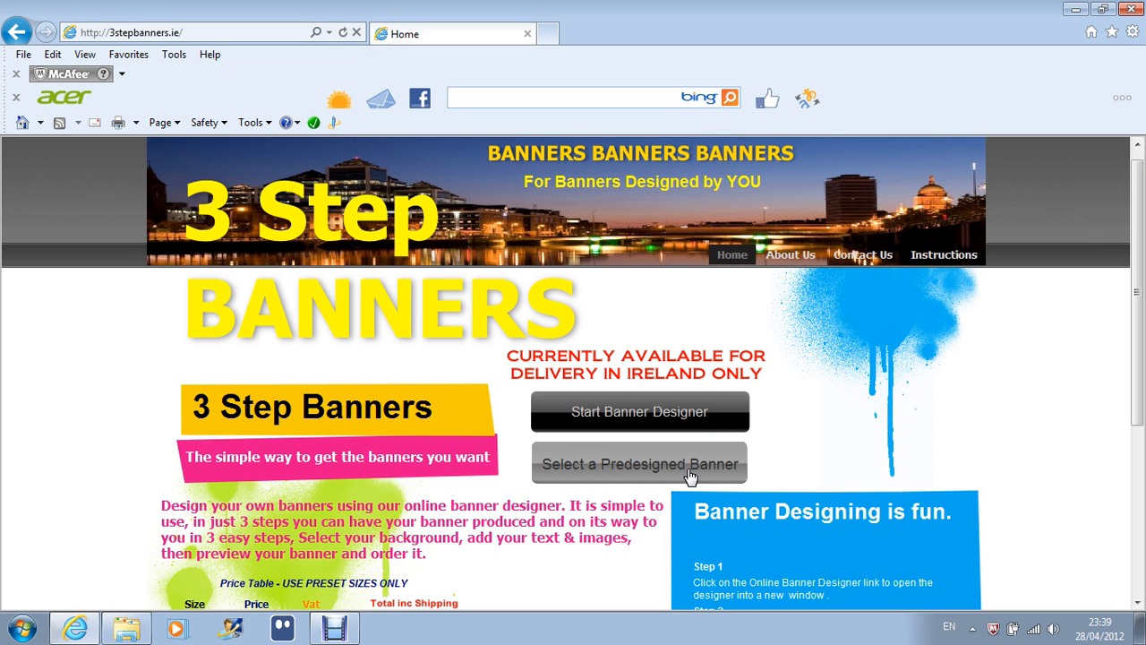
- Review the preset size price table on the home page and open the online banner designer
click(631, 413)
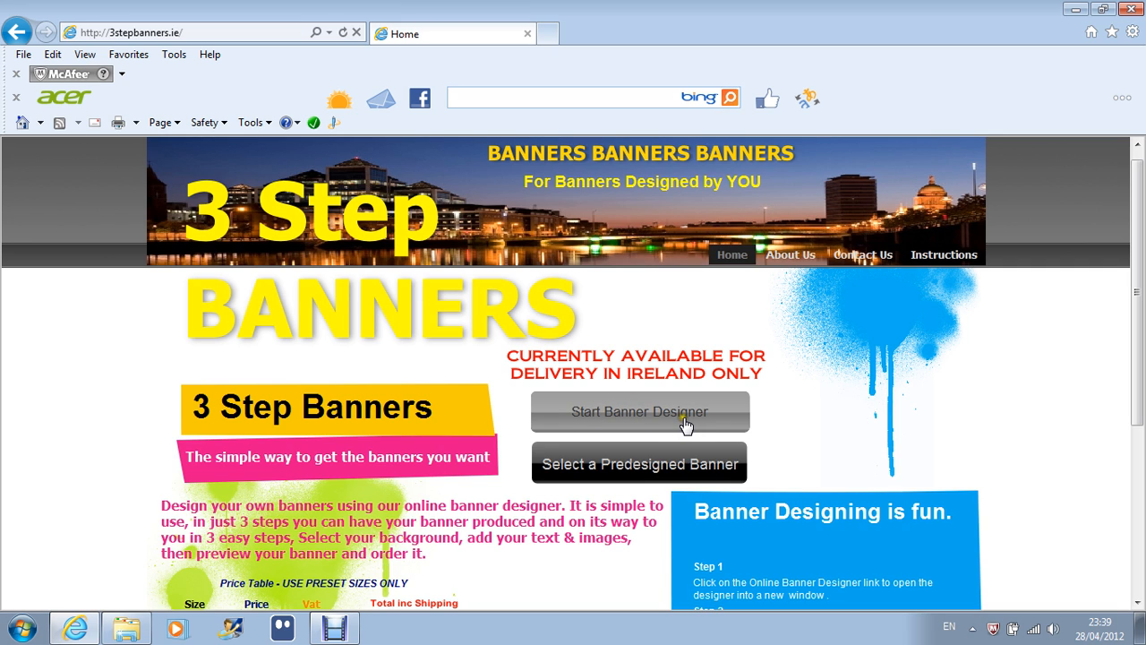
click(682, 418)
click(1122, 296)
scroll(1126, 340, down, 5)
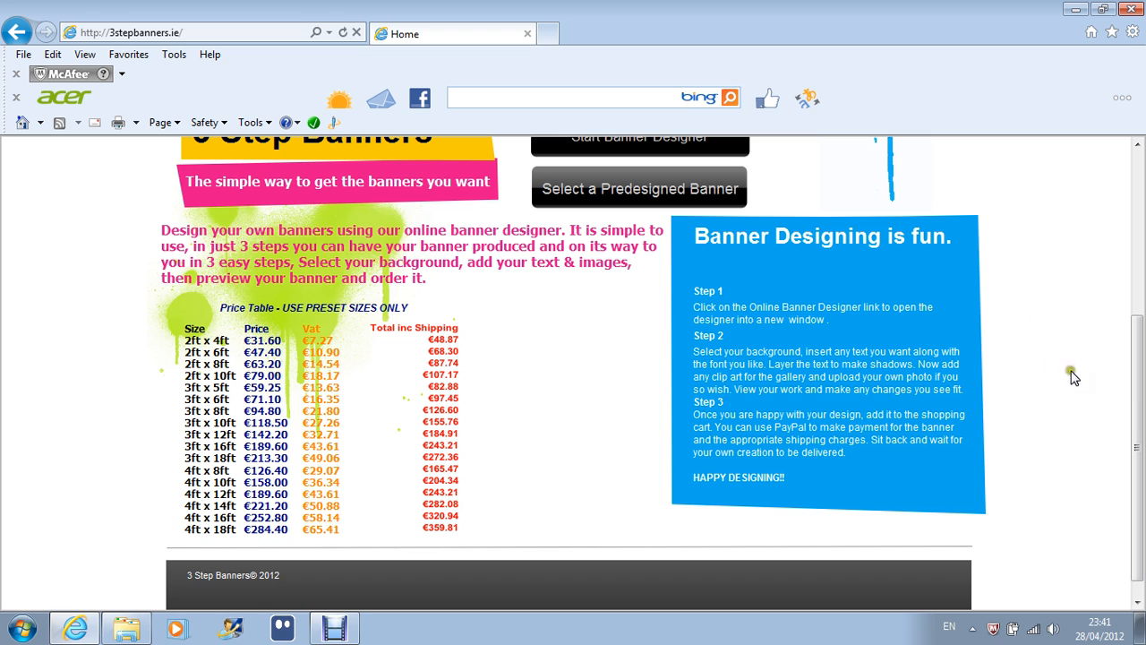
drag(1141, 396, 1141, 281)
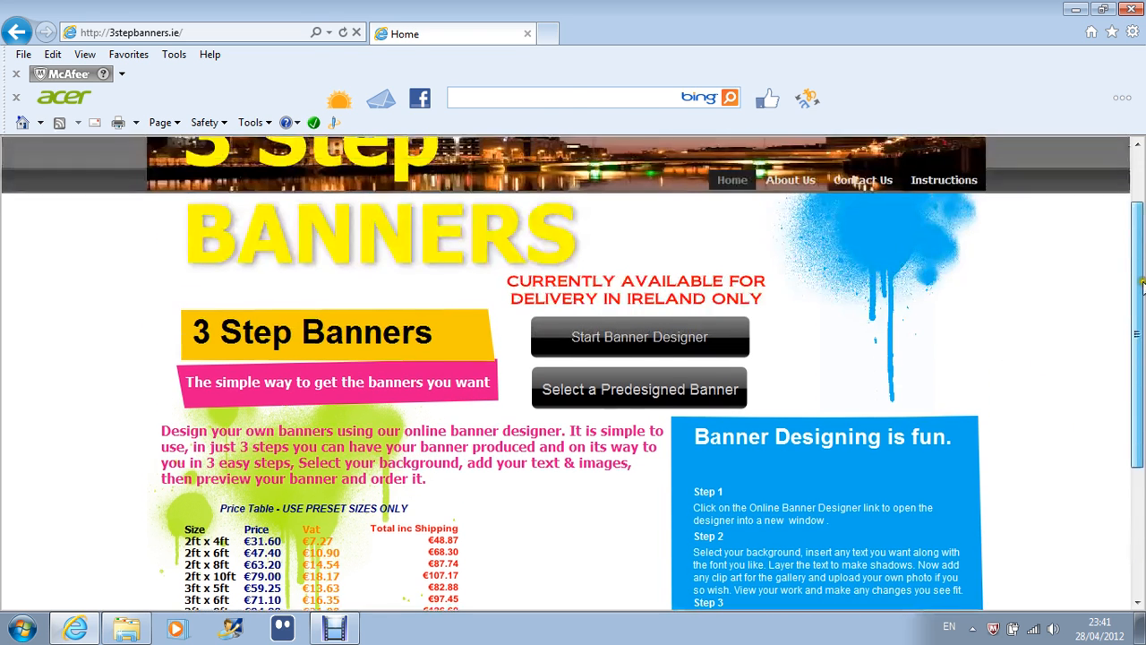
click(622, 335)
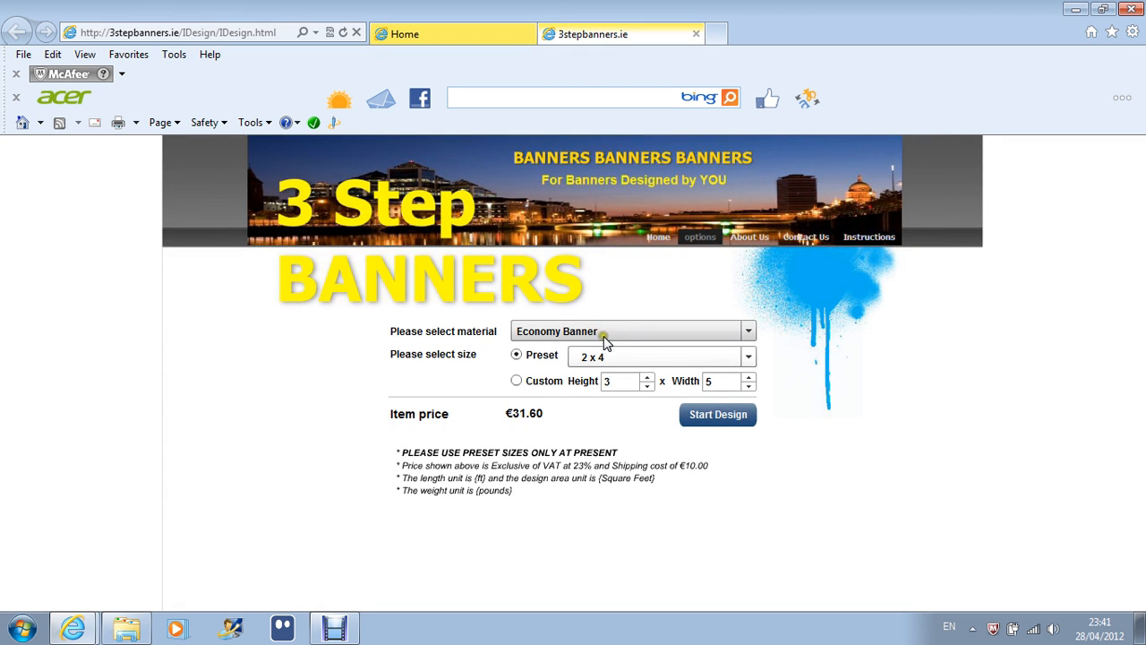
- Review the available banner materials and keep Economy Banner as the choice
click(604, 336)
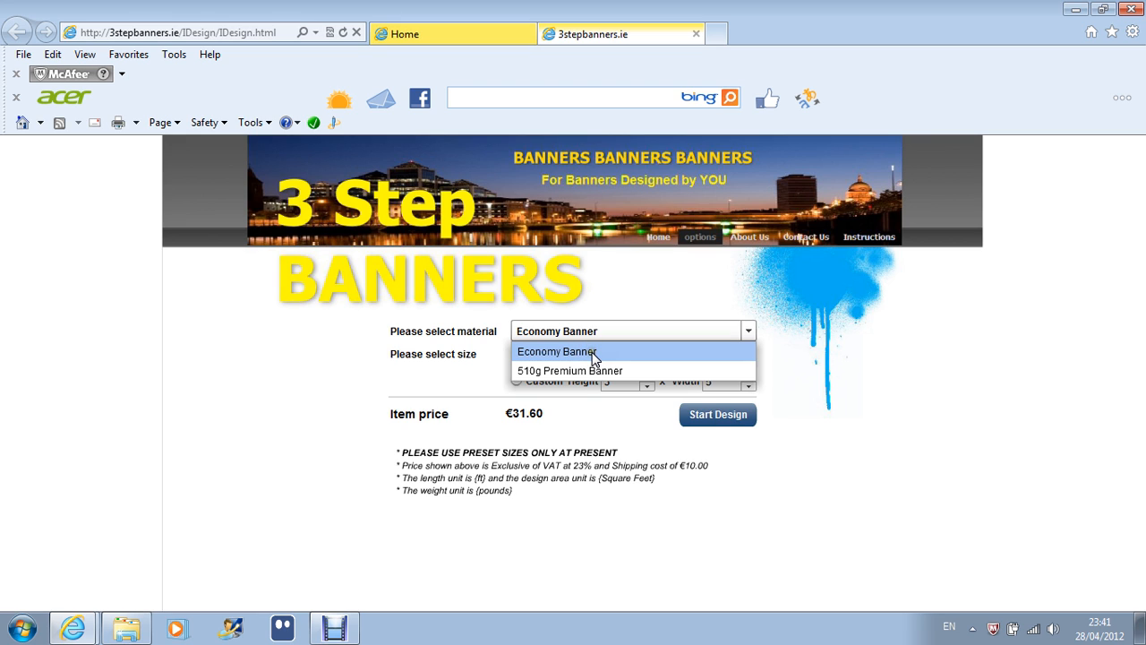
click(597, 354)
click(597, 354)
click(598, 371)
click(596, 357)
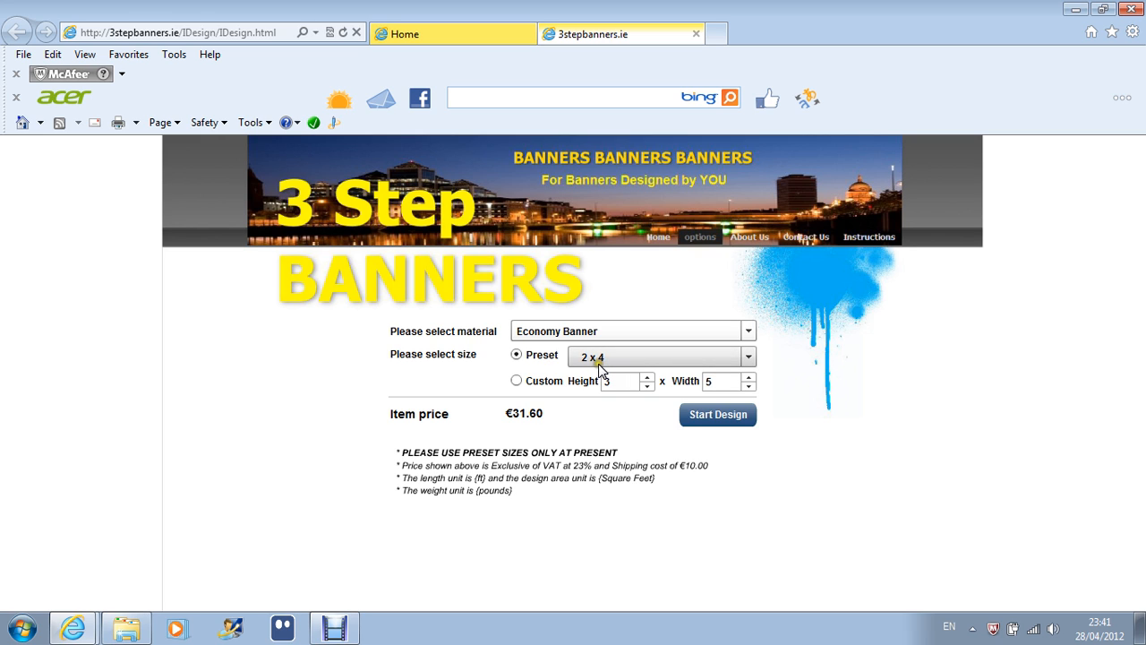
- Choose the 4 x 8 preset banner size and start the design
click(598, 360)
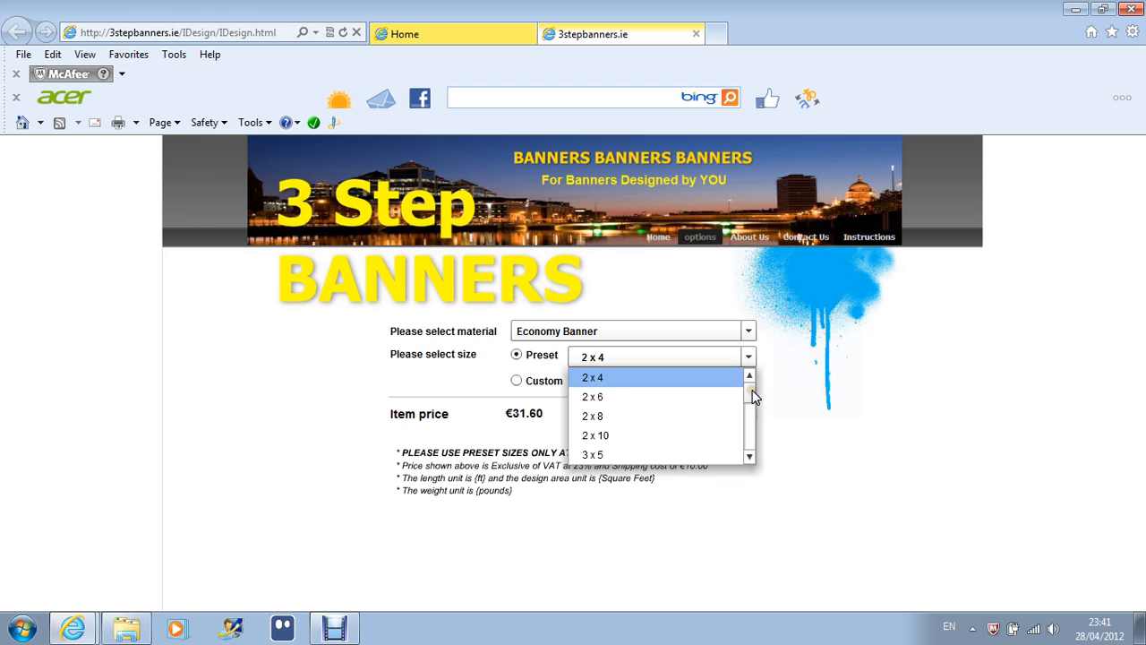
drag(752, 389, 756, 427)
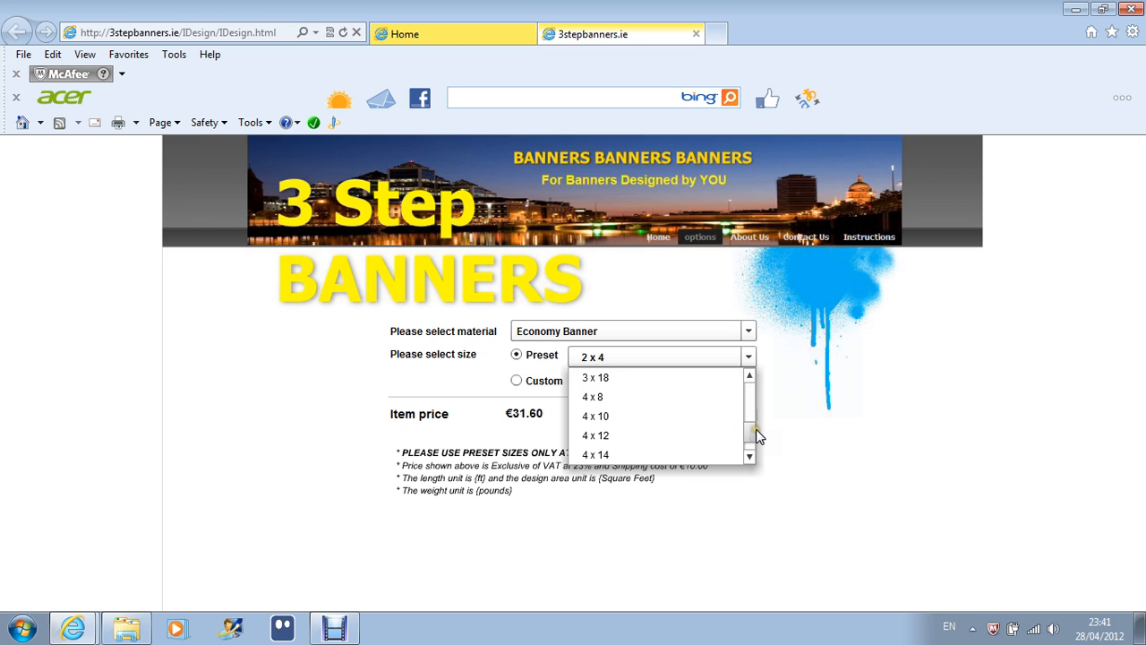
click(703, 399)
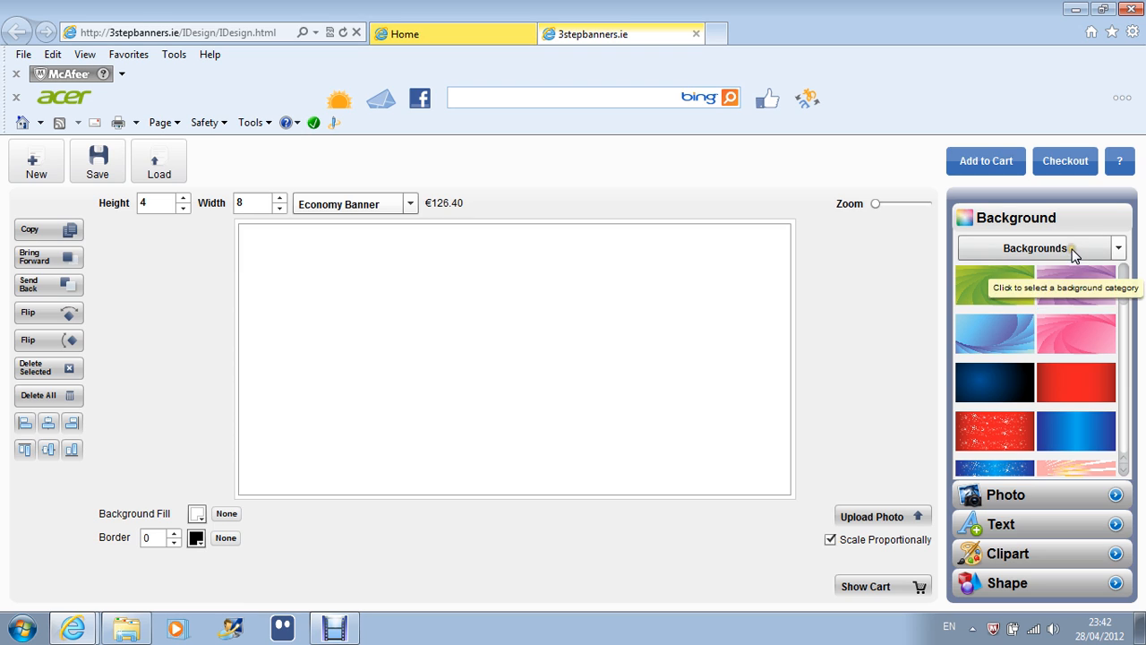
- Examine the available photo categories, then the font, colour and border colour options for text
click(1043, 497)
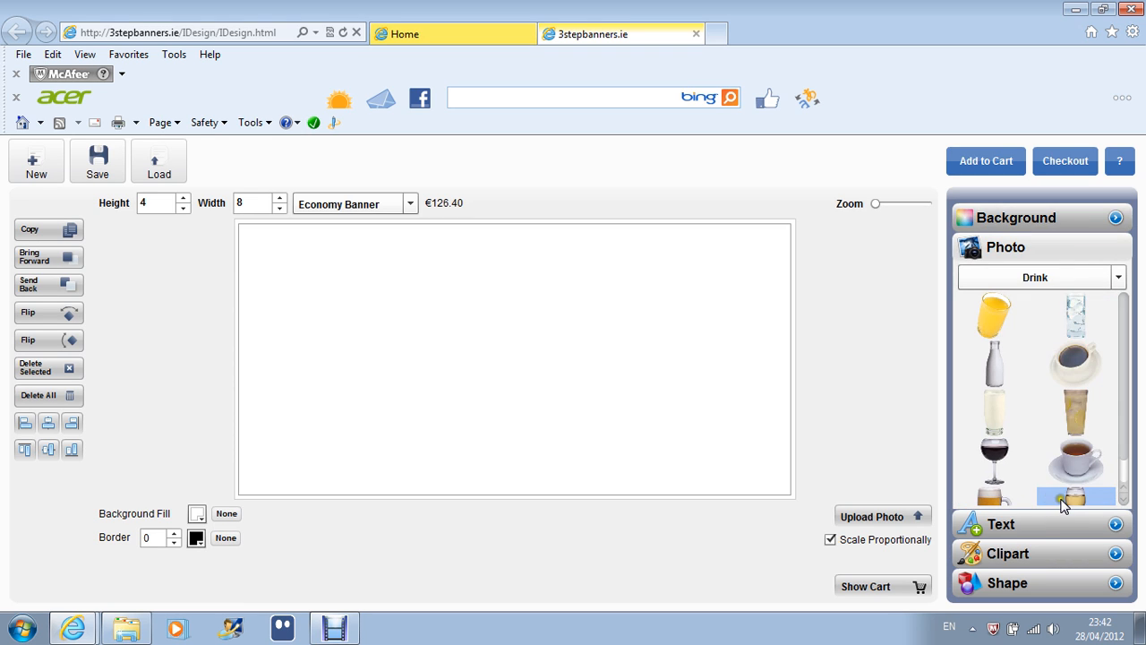
click(1043, 277)
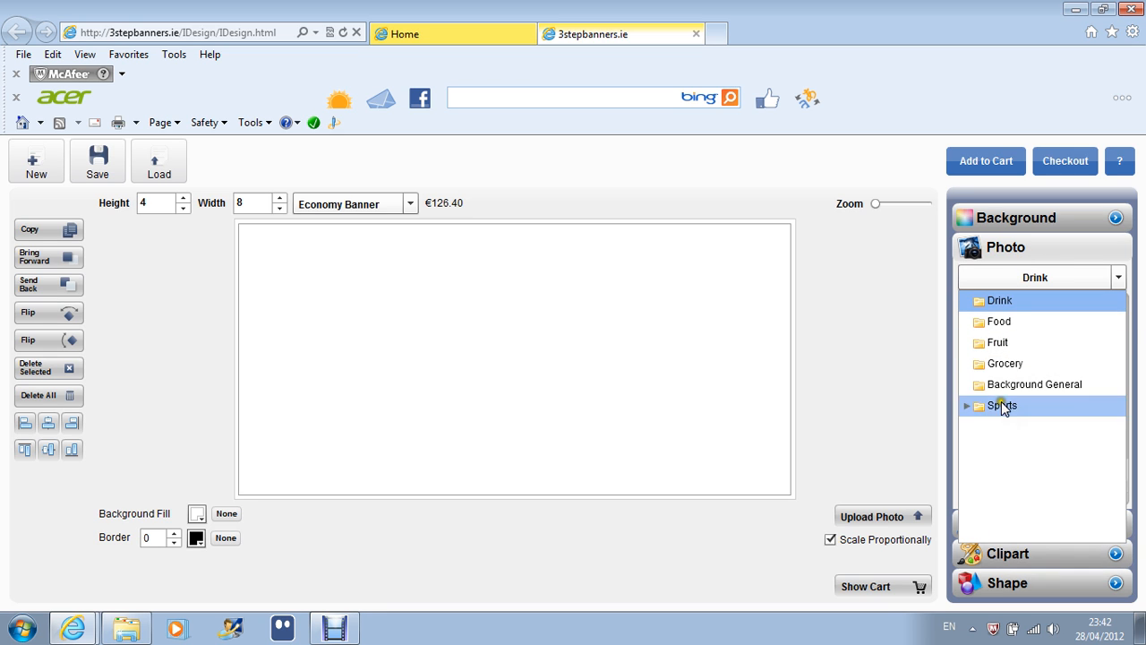
click(1001, 254)
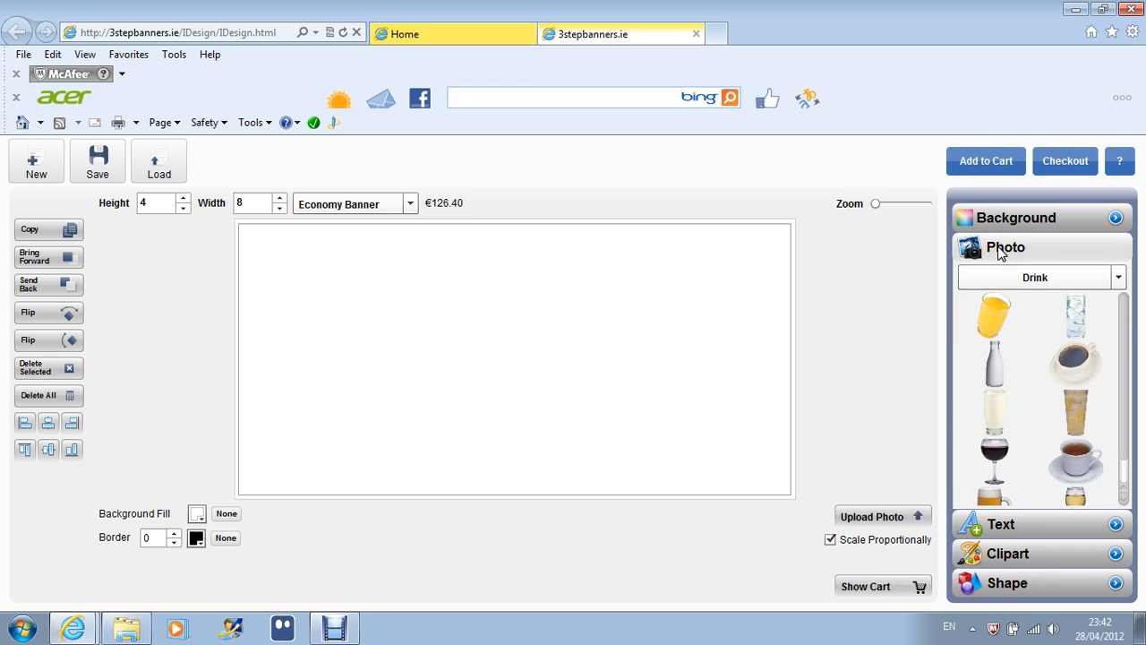
click(1018, 524)
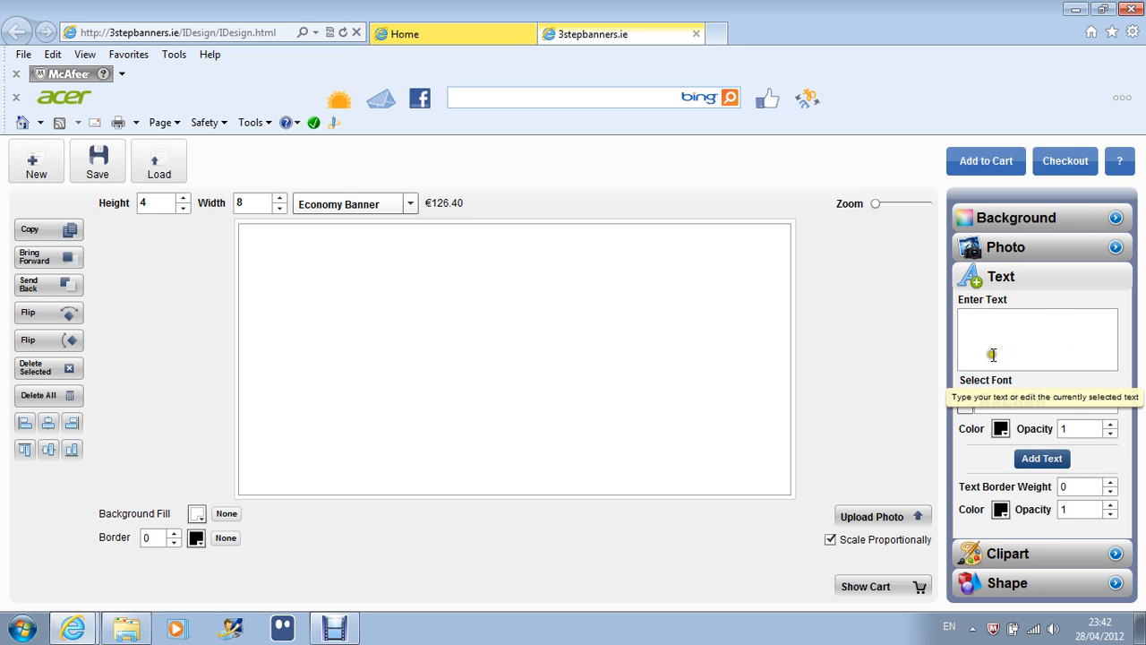
click(1043, 400)
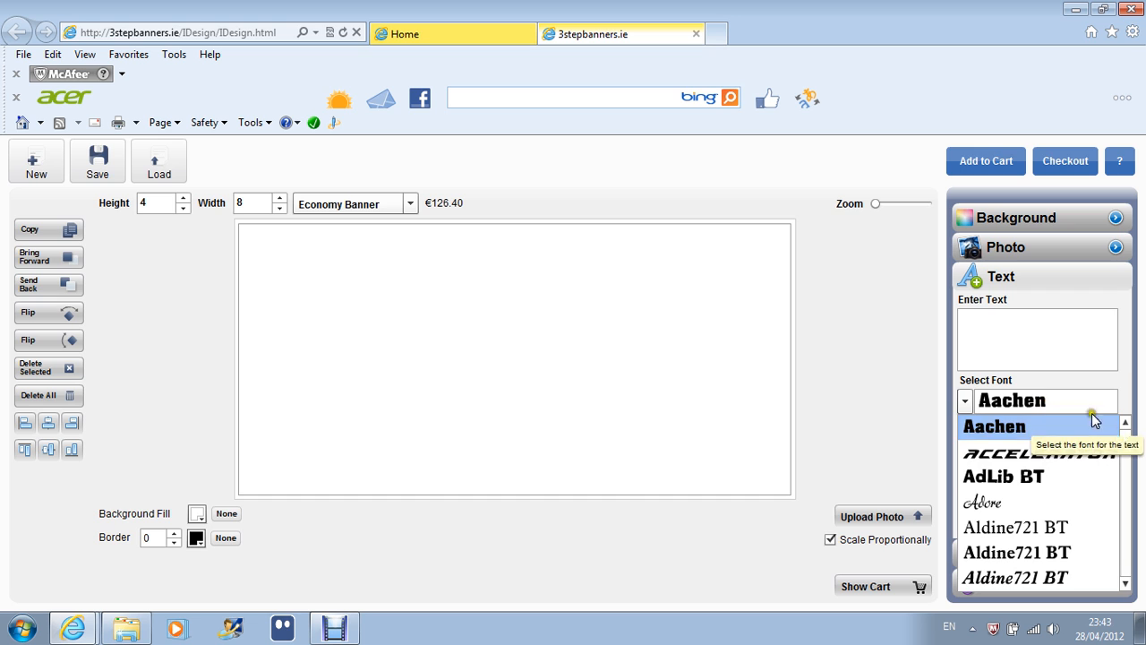
mouse_move(1130, 439)
mouse_down()
mouse_move(1124, 495)
mouse_move(1126, 423)
mouse_up()
click(1092, 401)
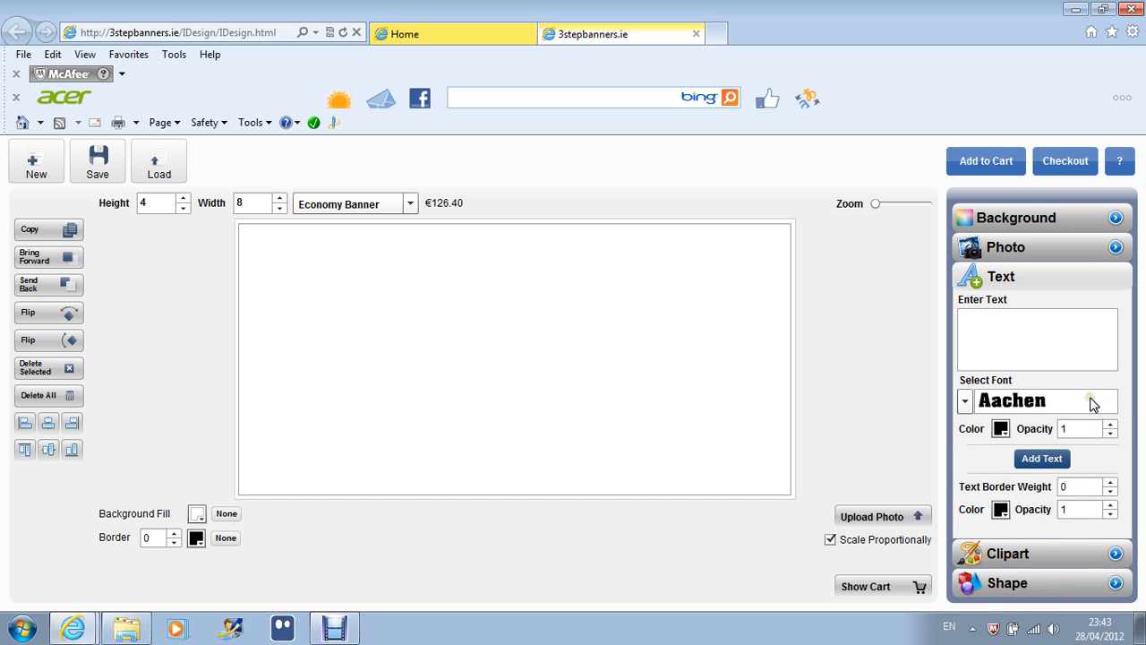
click(1000, 429)
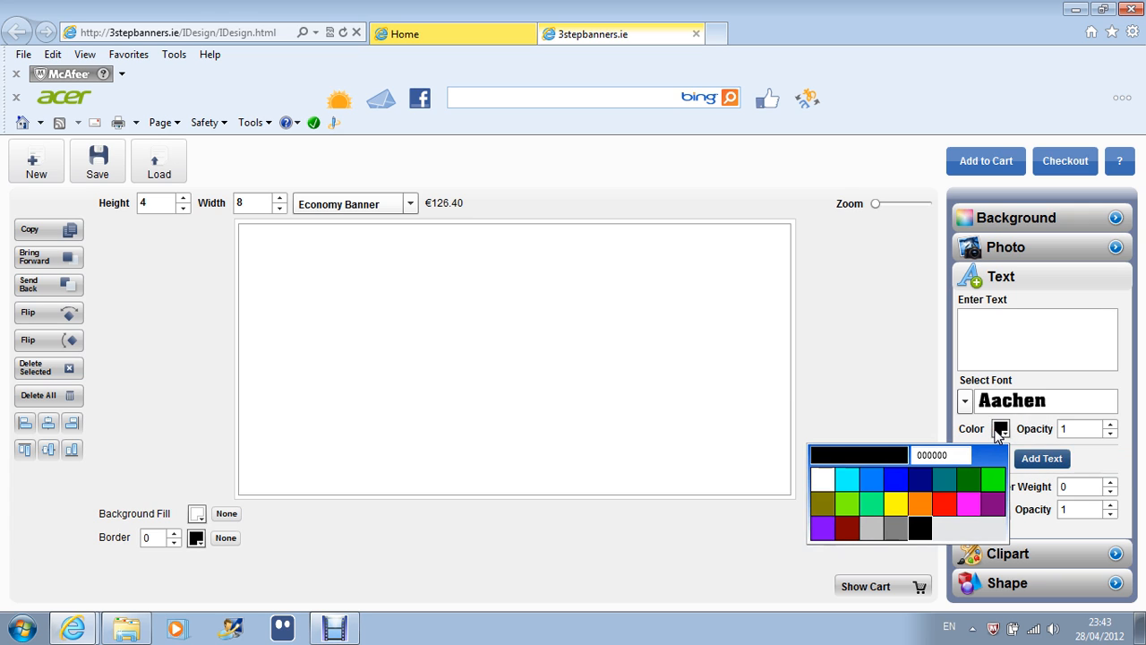
click(1000, 430)
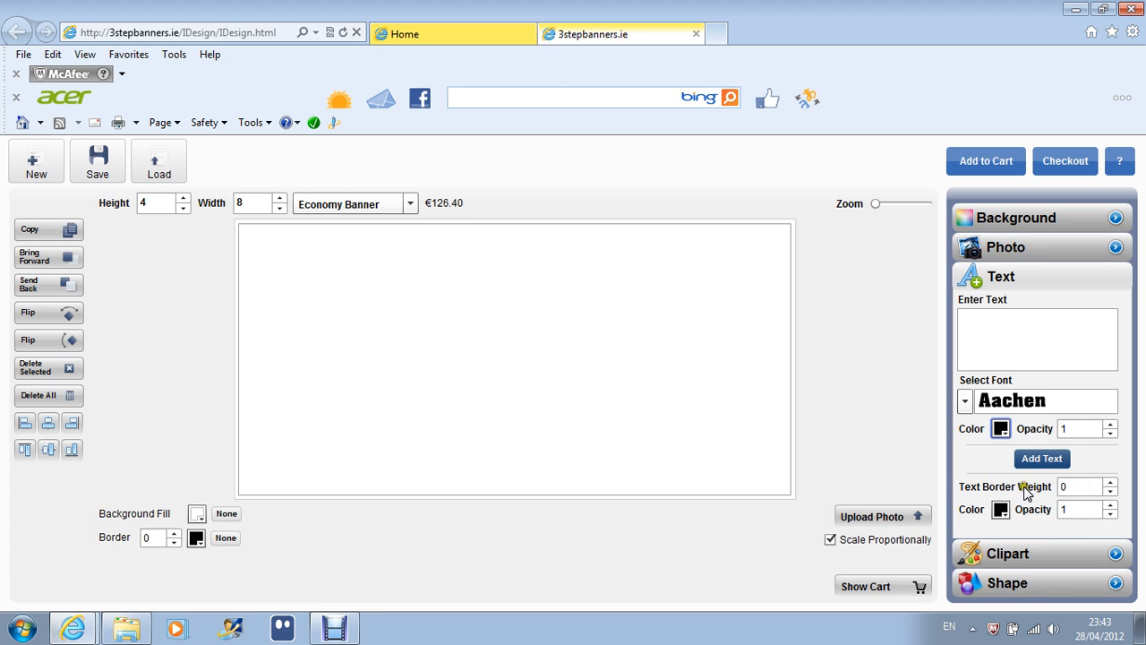
click(1000, 509)
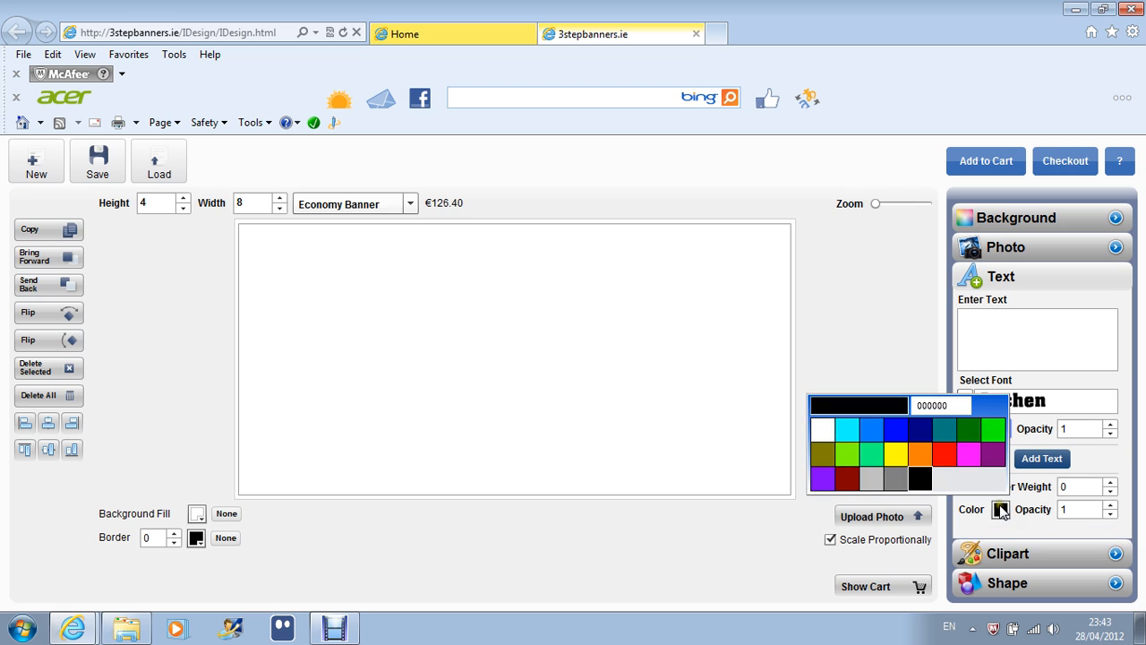
click(1000, 508)
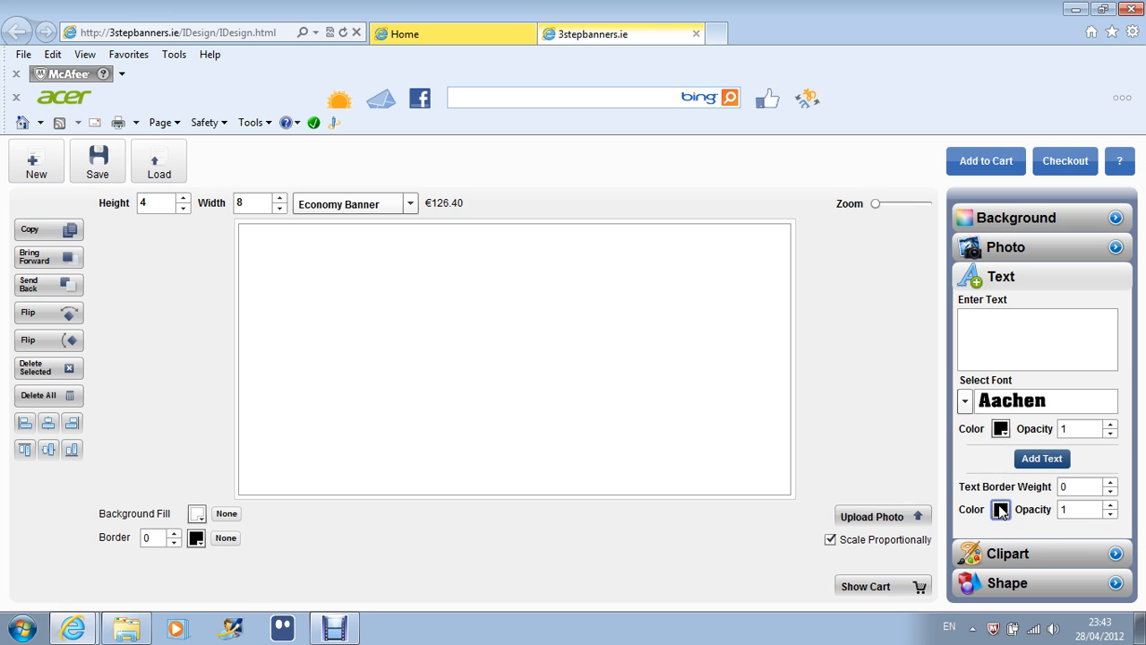
- Examine the clipart categories, the available shapes and the shape fill colours
click(1032, 556)
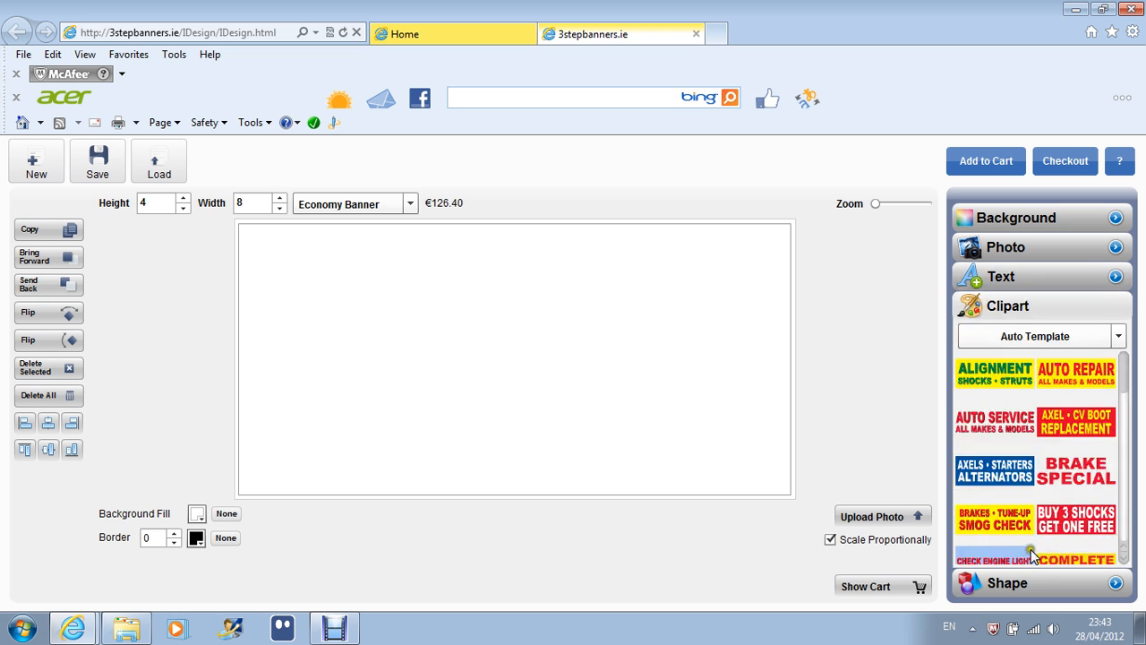
click(1116, 338)
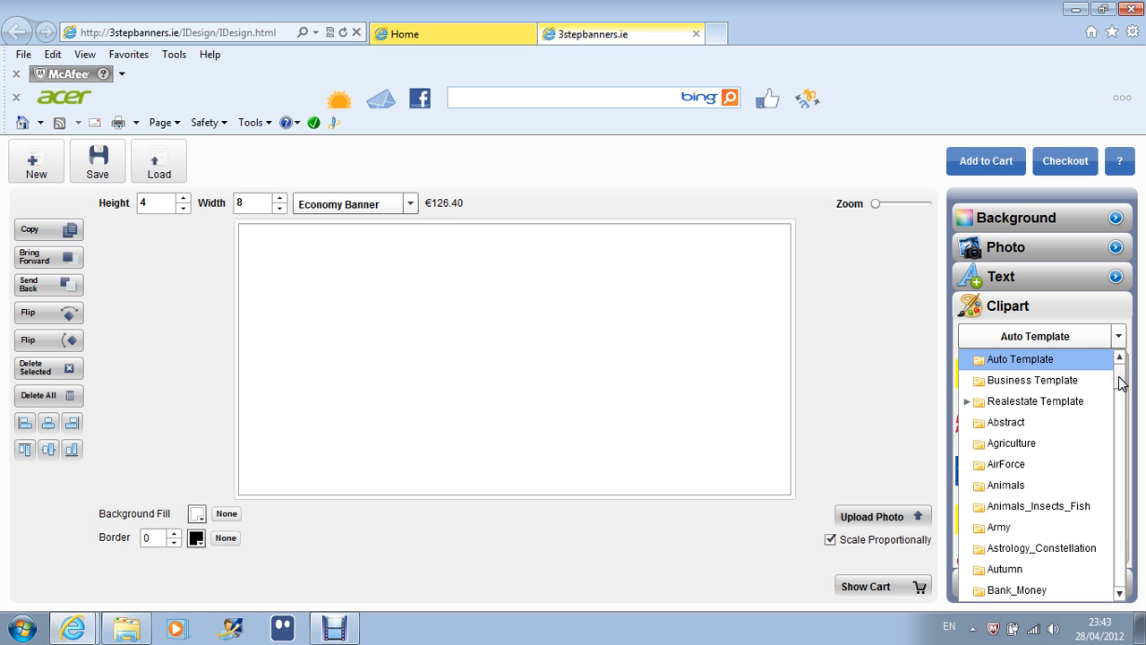
drag(1119, 383, 1121, 430)
click(1080, 311)
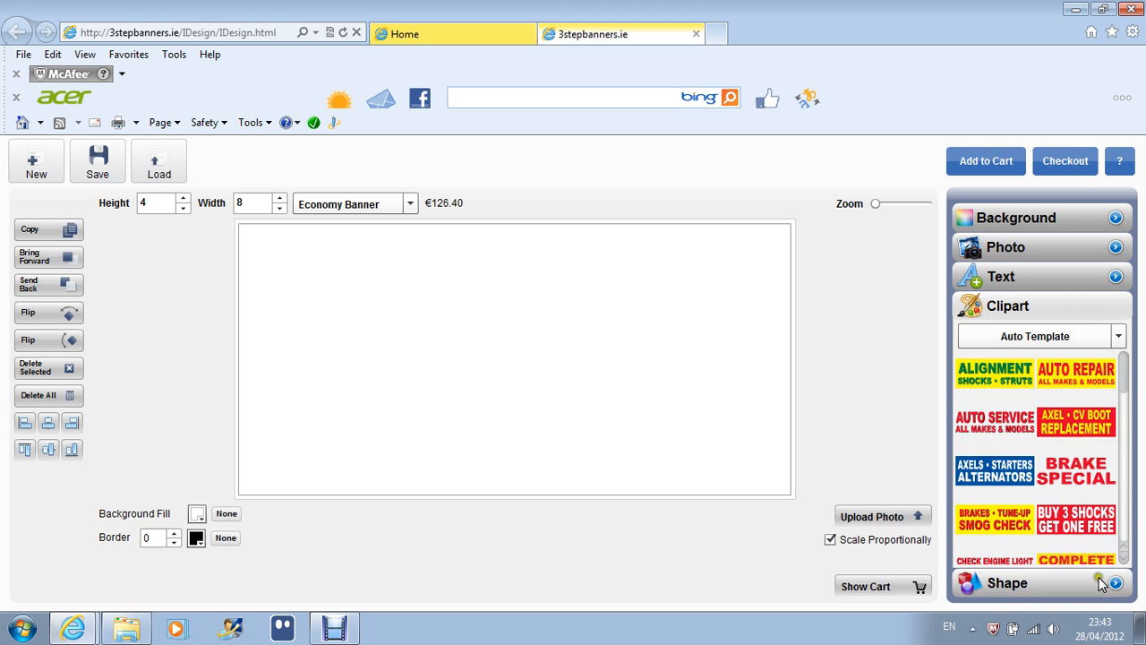
click(1083, 579)
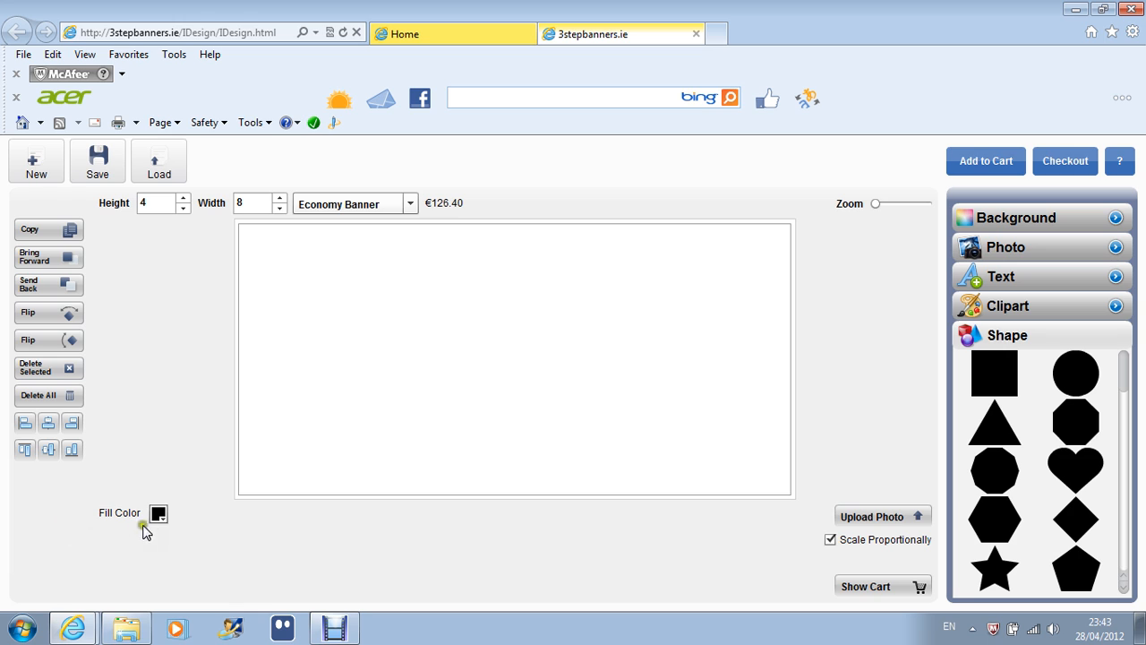
click(197, 518)
click(158, 514)
click(158, 516)
- Apply the red background with white stars to the blank banner
click(1032, 218)
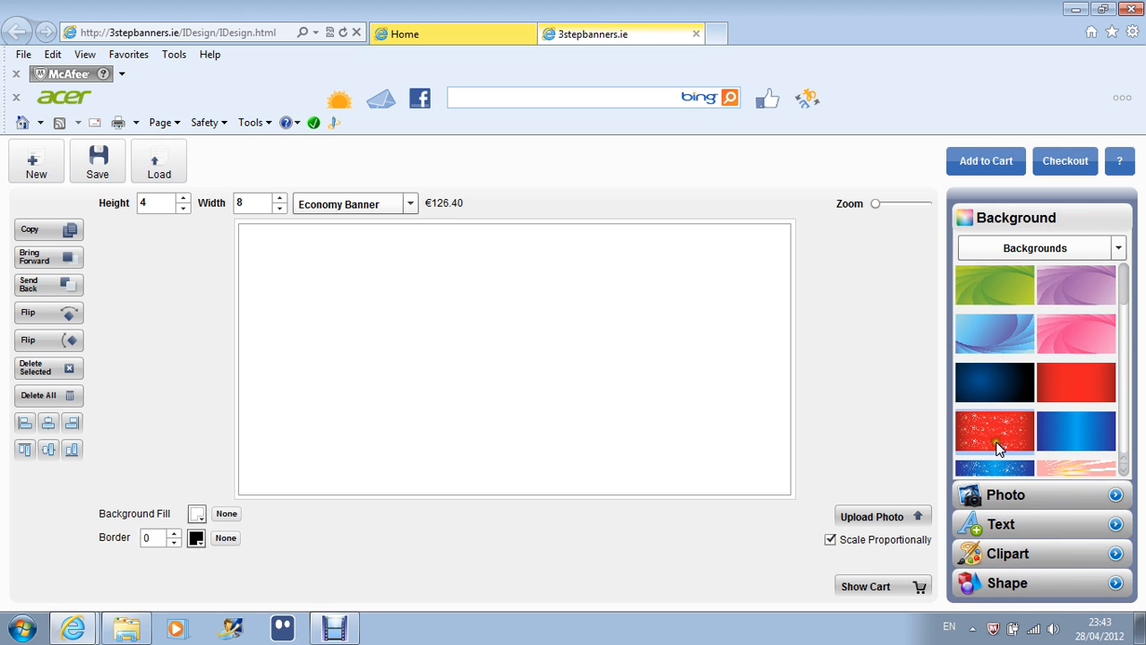
click(996, 438)
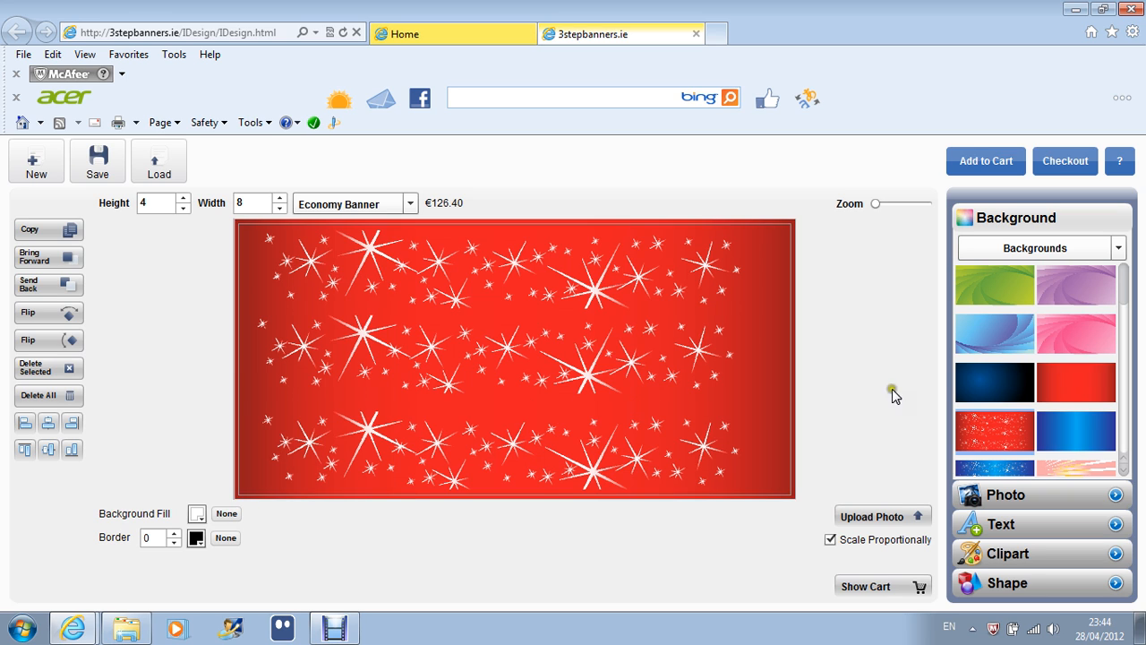
- Add the text "Basic Banner" to the banner in the Azuki font with a blue colour
click(1023, 528)
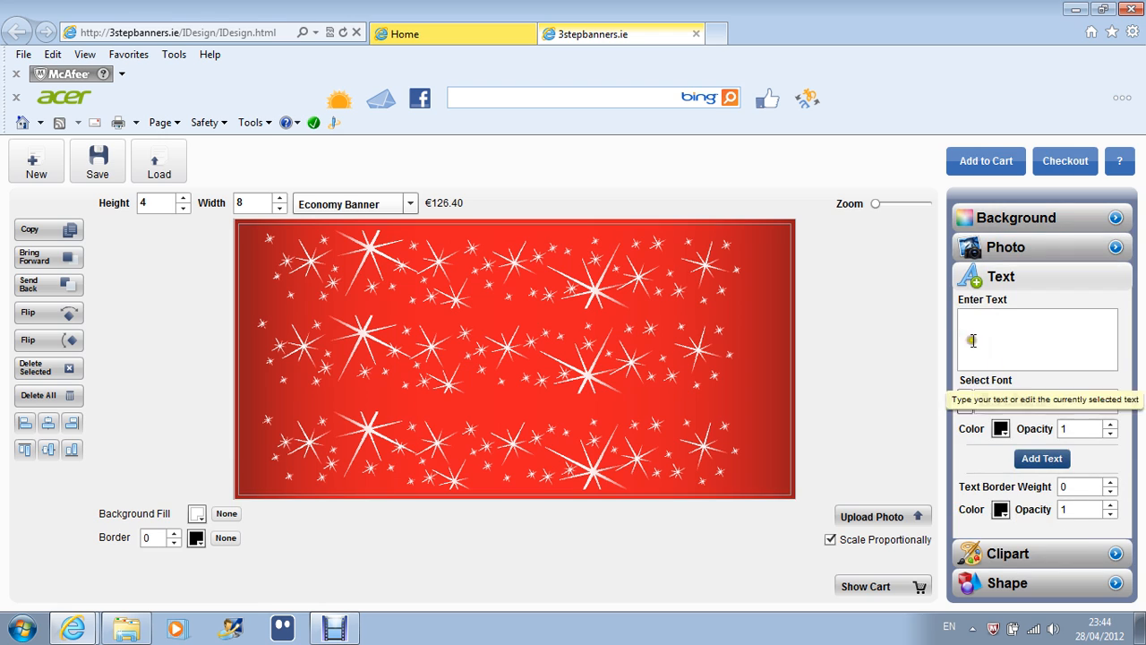
click(988, 325)
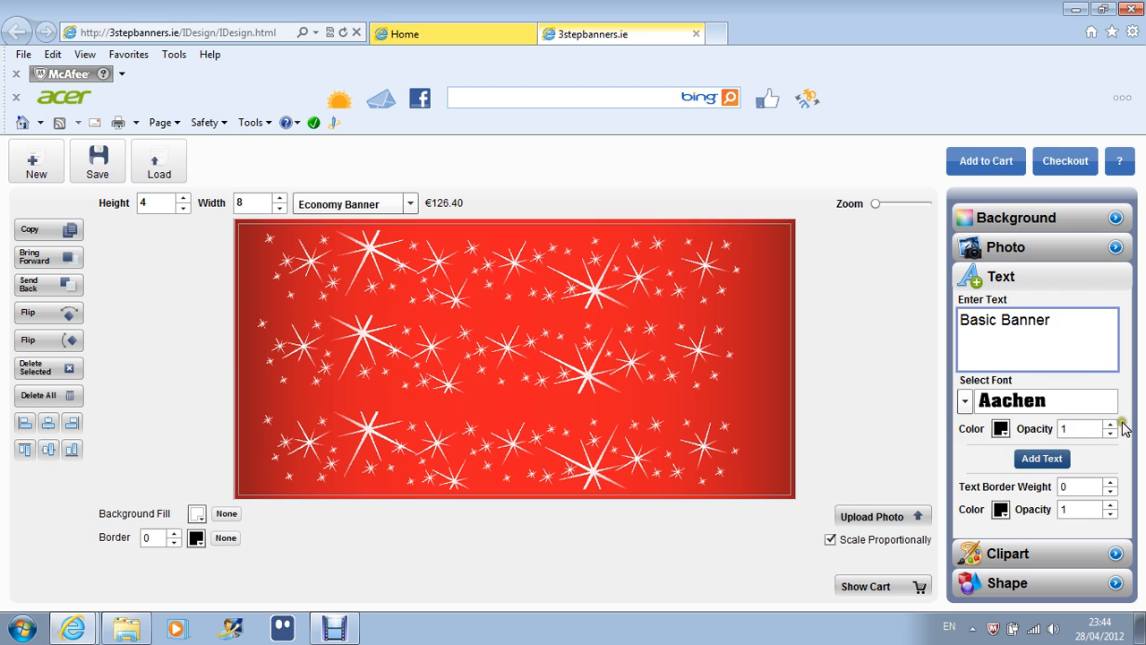
click(1087, 403)
click(1127, 483)
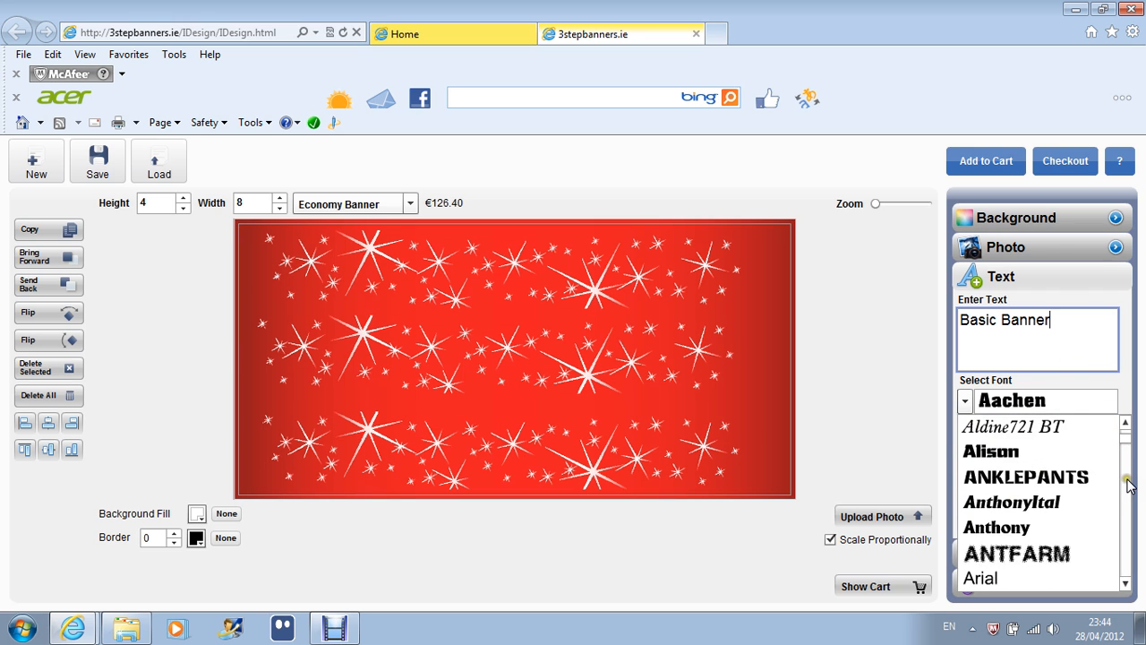
click(1128, 484)
click(1126, 487)
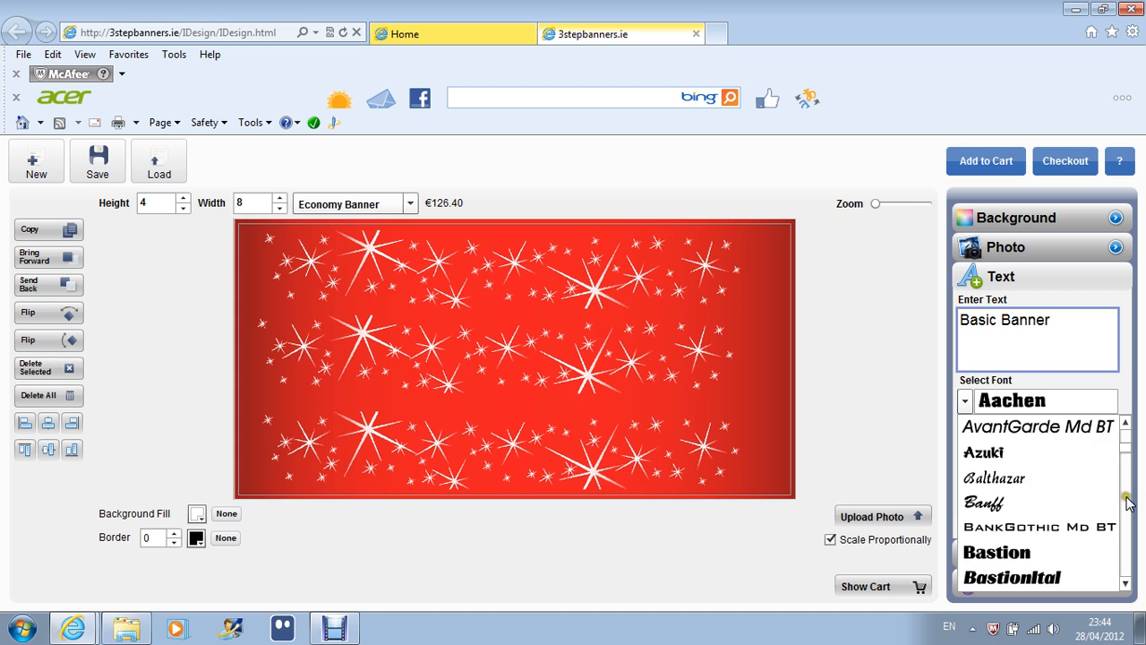
click(1075, 454)
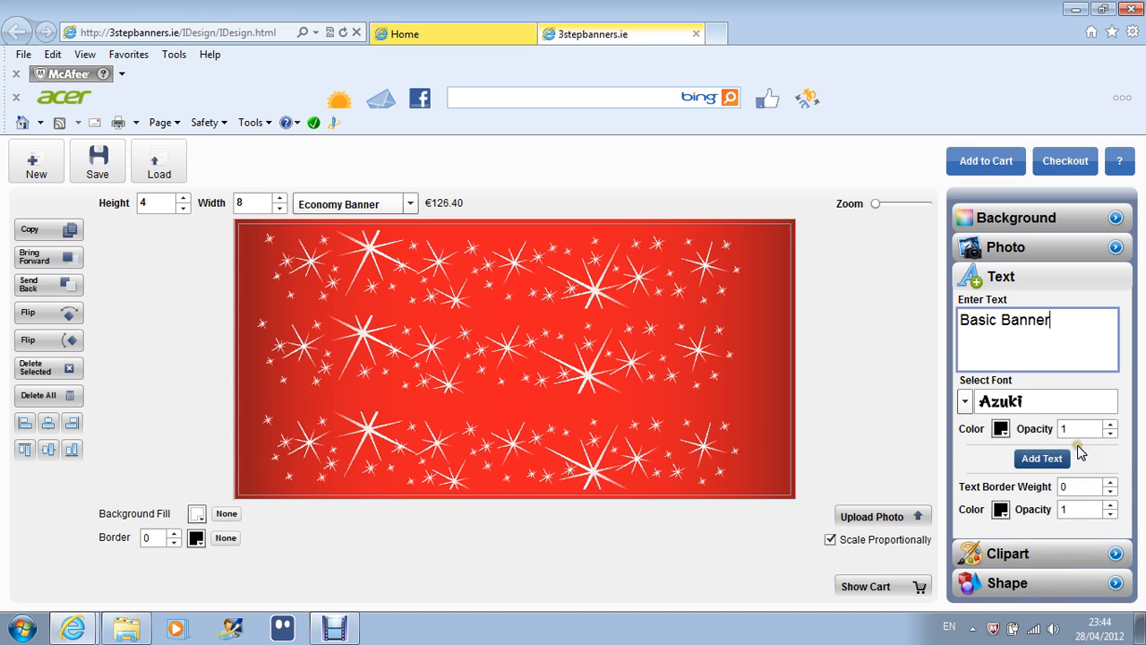
click(1003, 429)
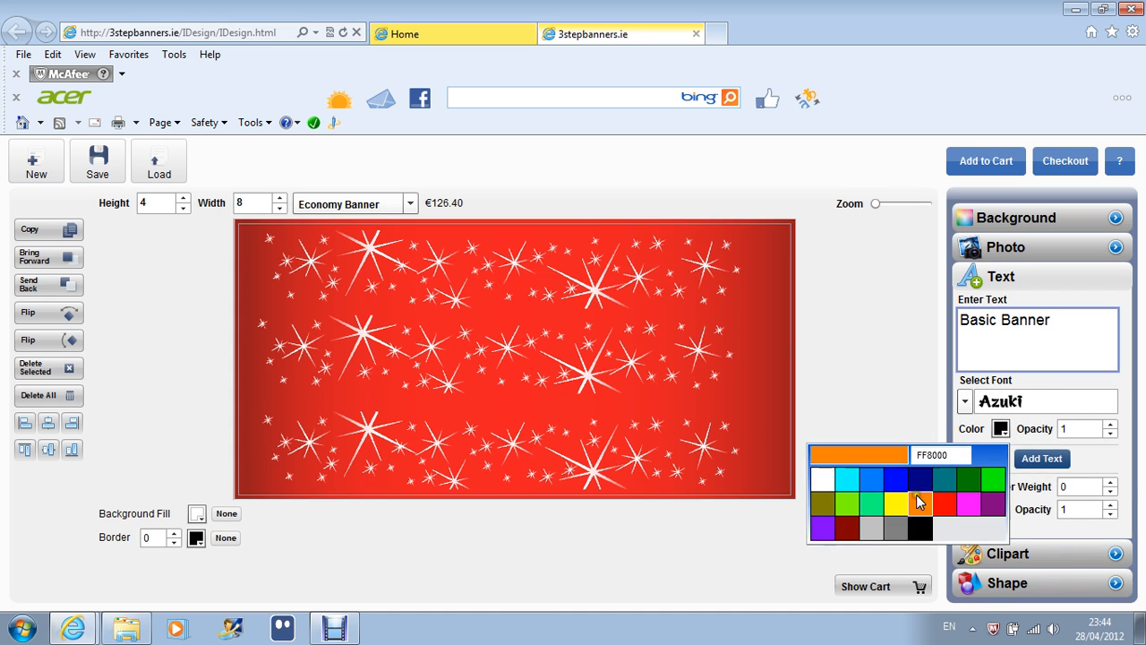
click(901, 483)
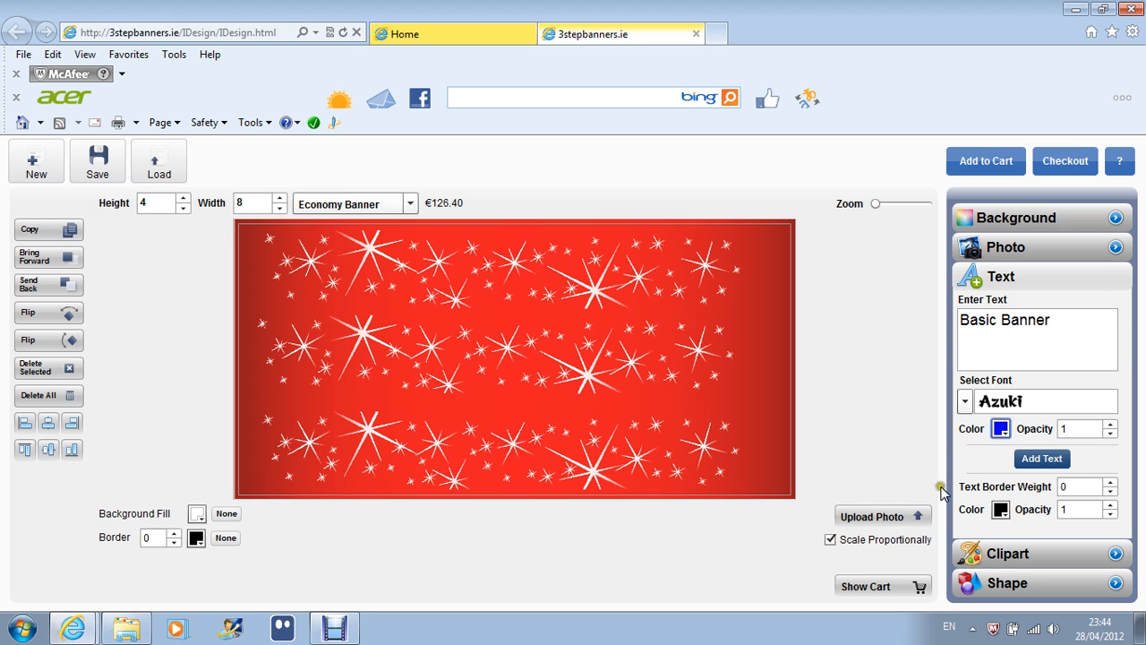
click(1038, 460)
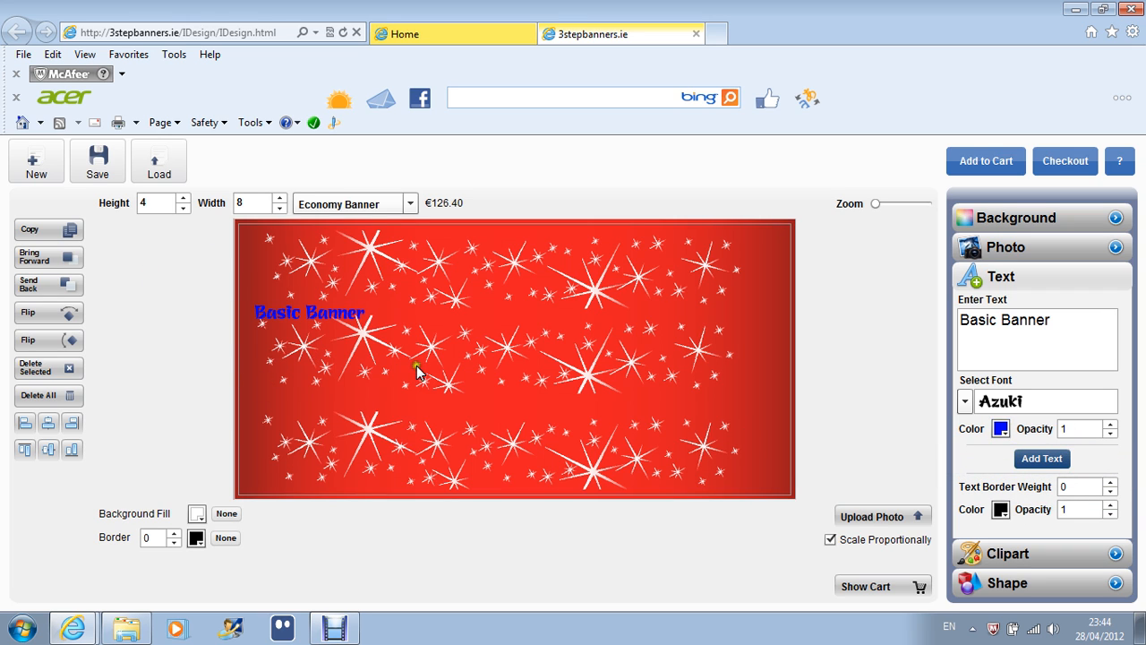
- Move the "Basic Banner" text slightly inward and enlarge it to span most of the banner's width in the upper half
click(344, 312)
drag(350, 324, 391, 354)
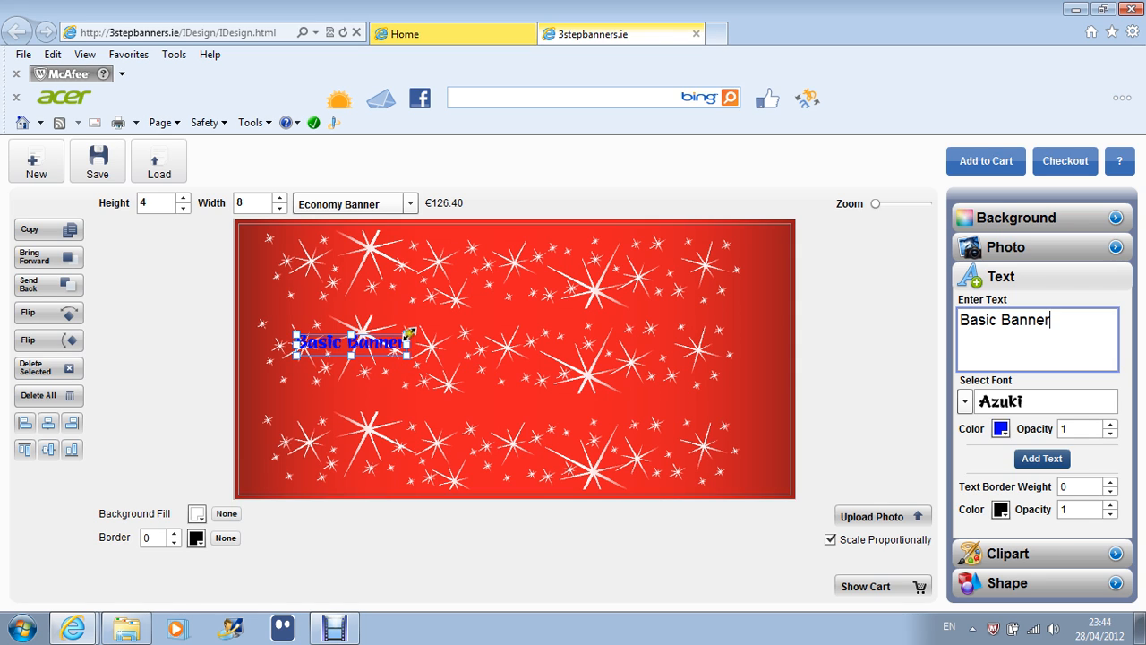
drag(410, 333, 745, 258)
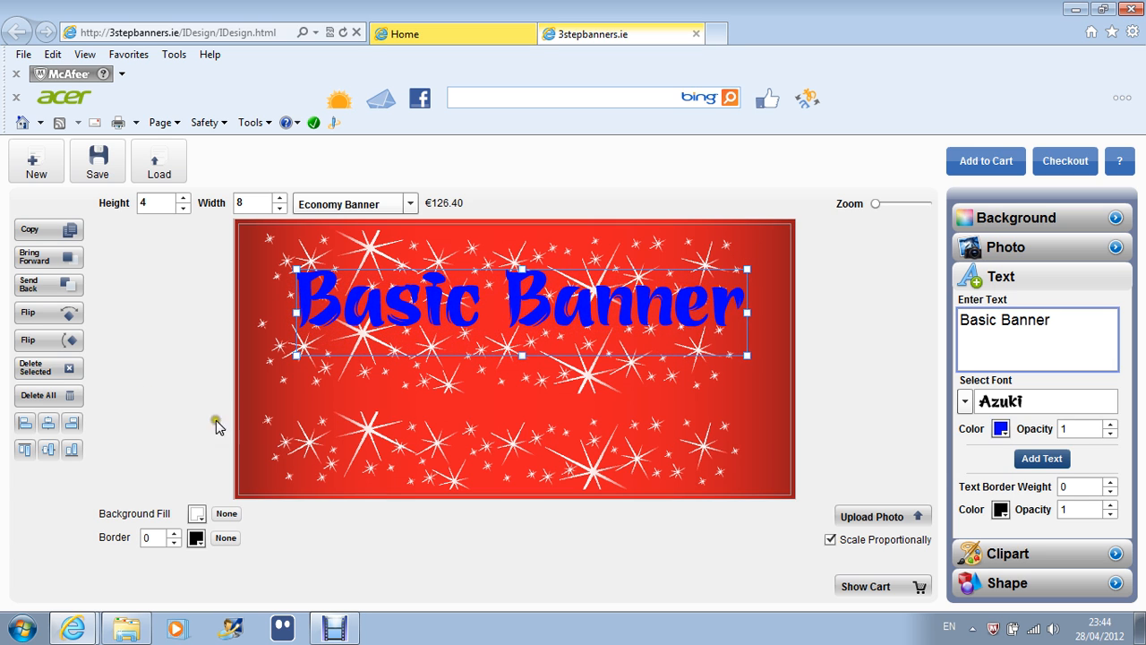
- Enlarge the "Basic Banner" text and set it diagonally across almost the full banner, rising from the lower left to the upper right
drag(297, 355, 268, 361)
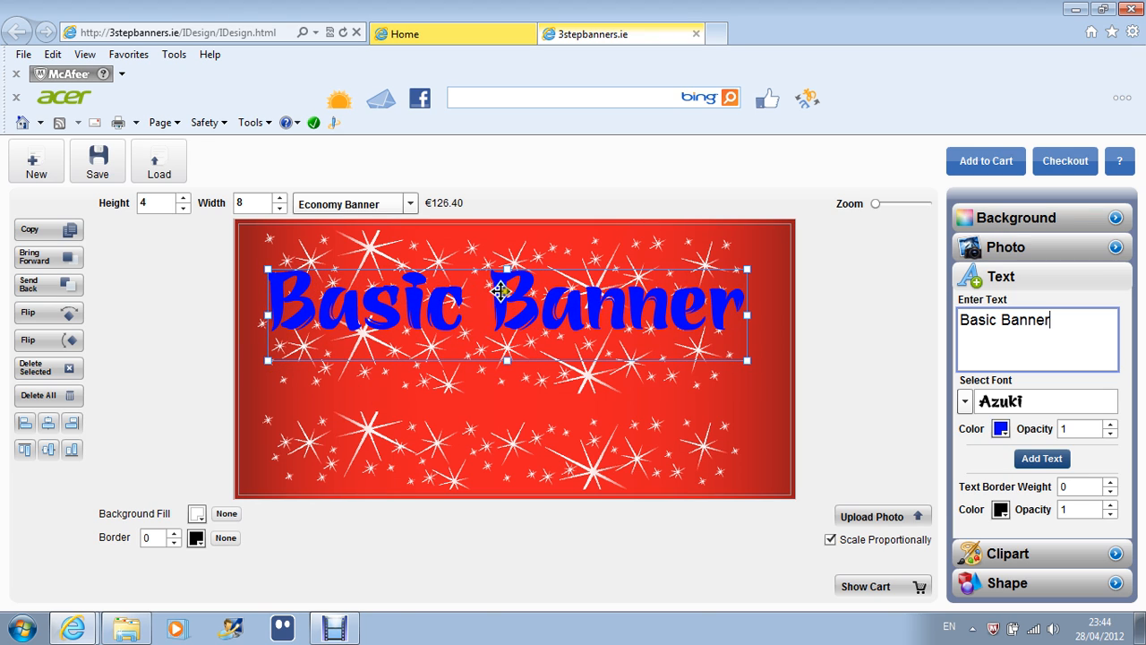
drag(497, 291, 492, 360)
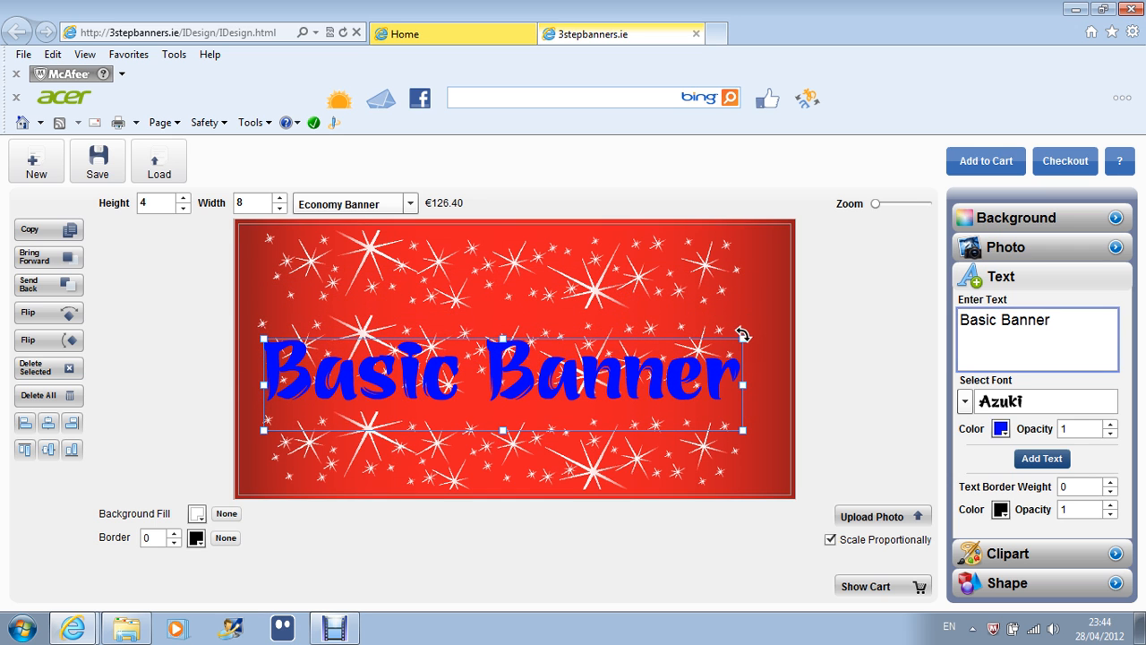
drag(740, 330, 701, 261)
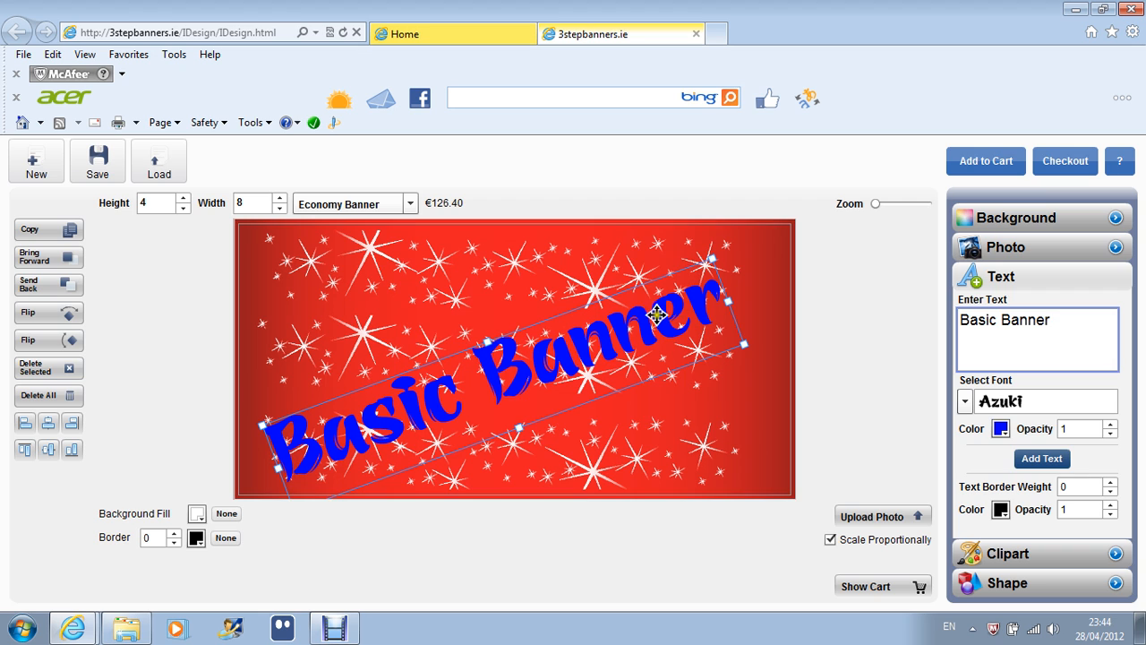
drag(584, 333, 591, 332)
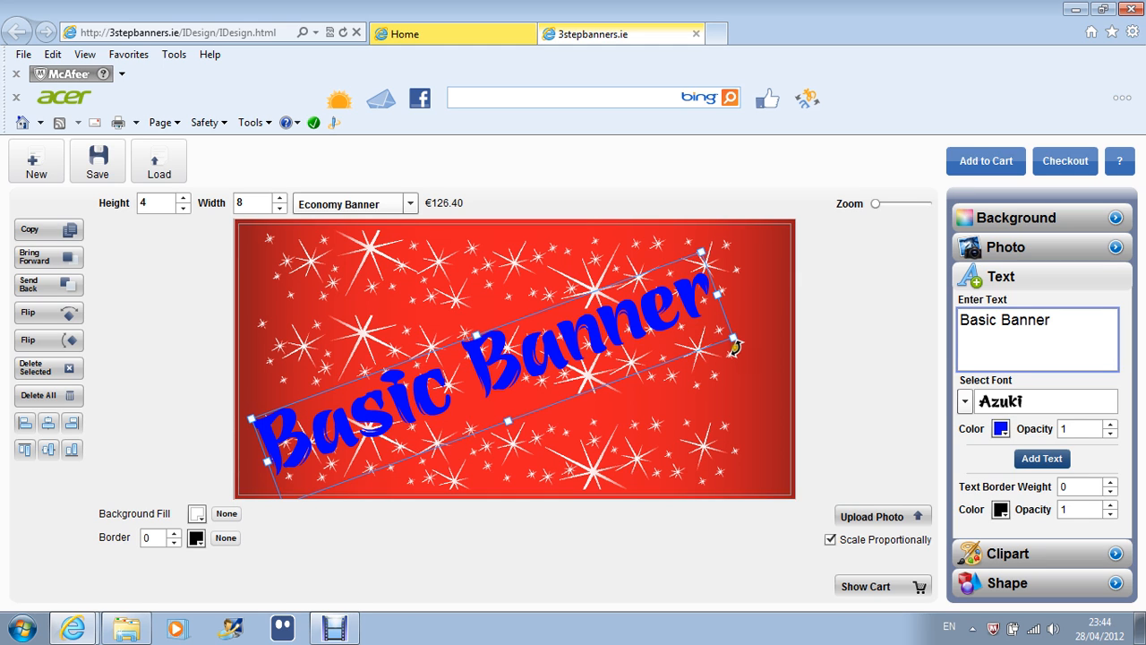
drag(734, 336, 778, 328)
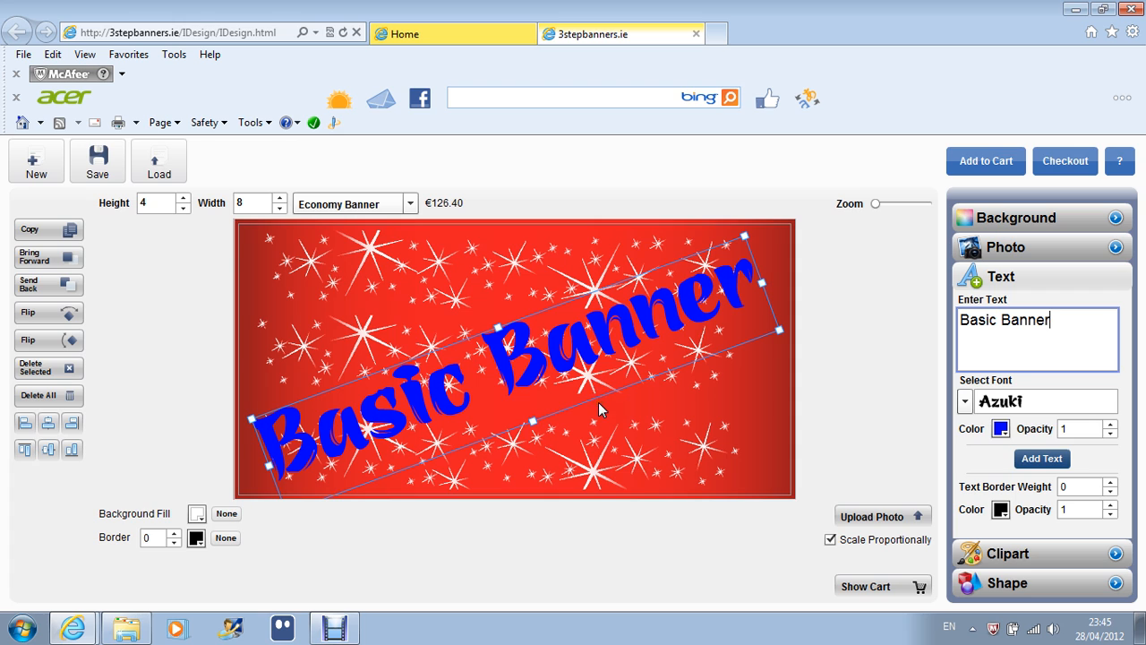
- Create a shadow effect by duplicating the "Basic Banner" text, colouring the original green and placing it in front of the blue copy, slightly offset
click(67, 231)
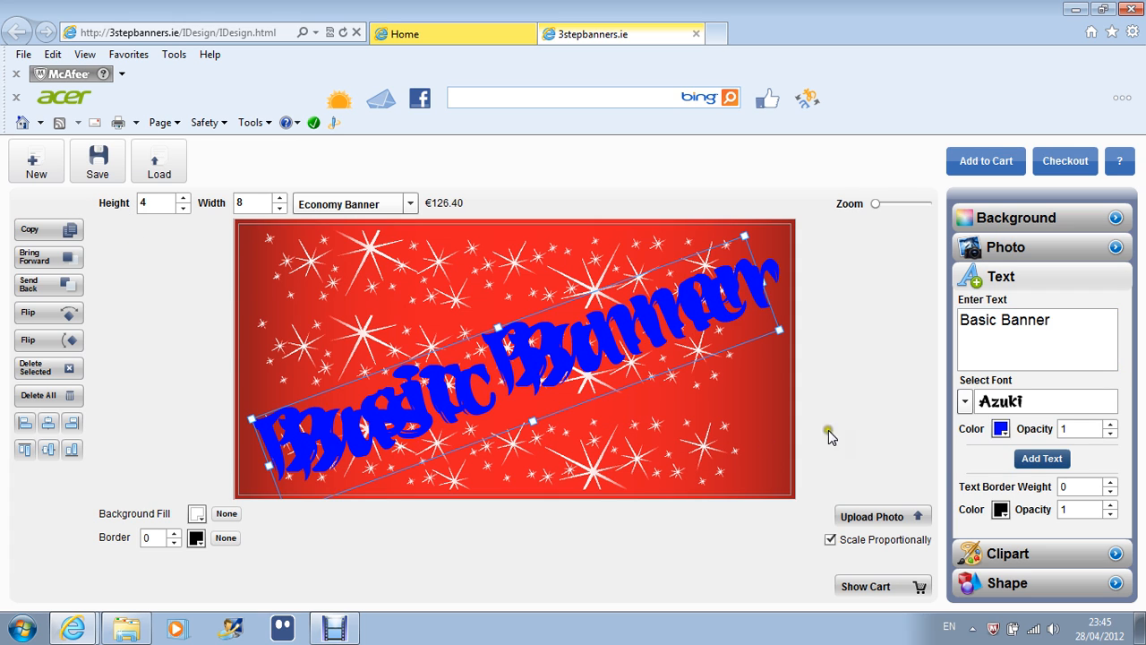
click(1001, 429)
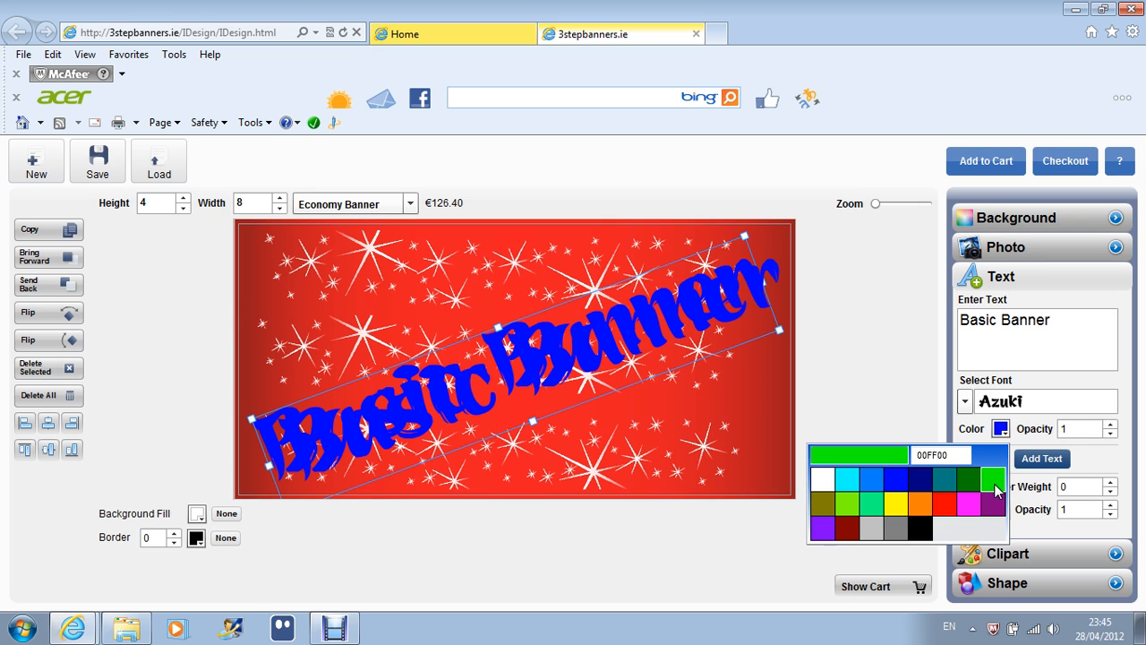
click(996, 488)
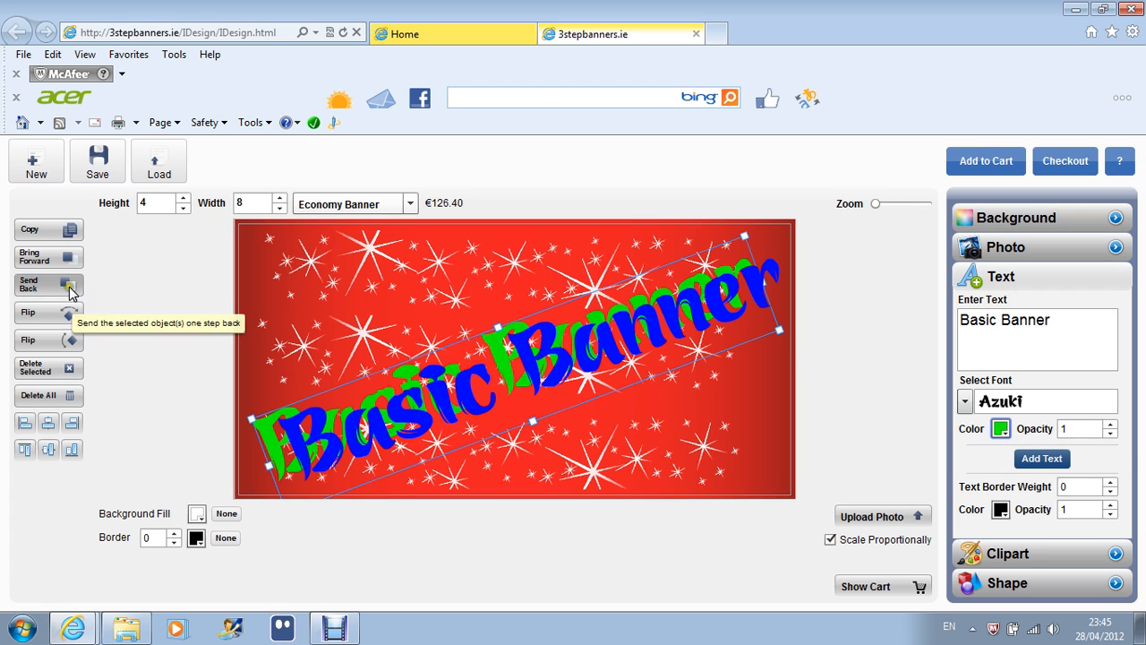
click(54, 260)
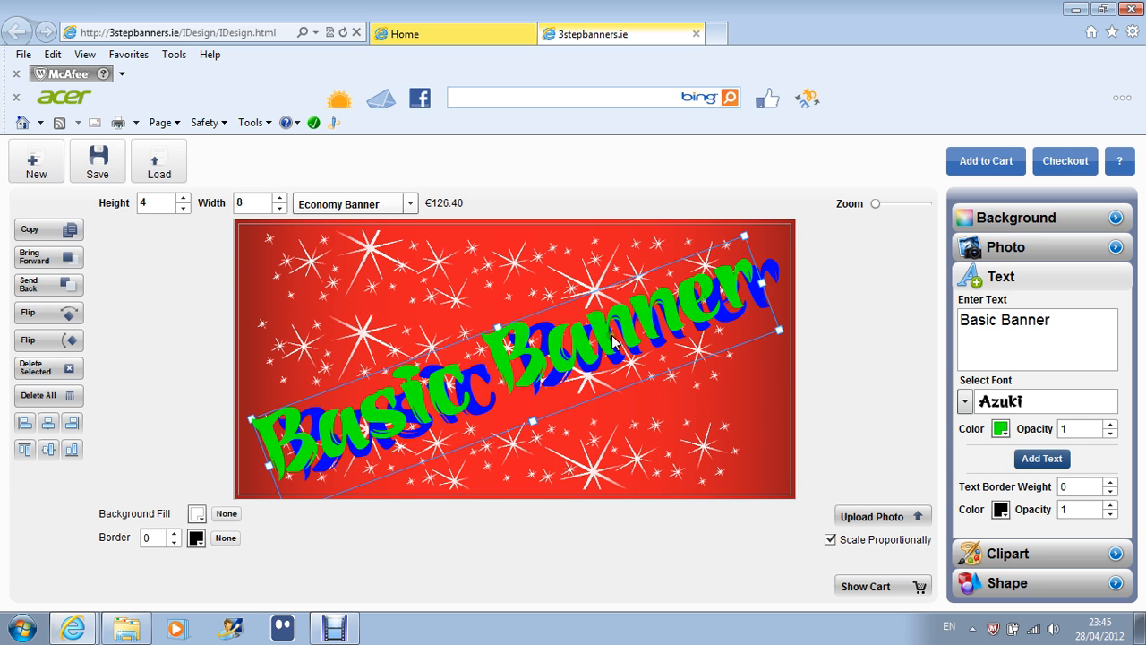
drag(605, 335, 621, 332)
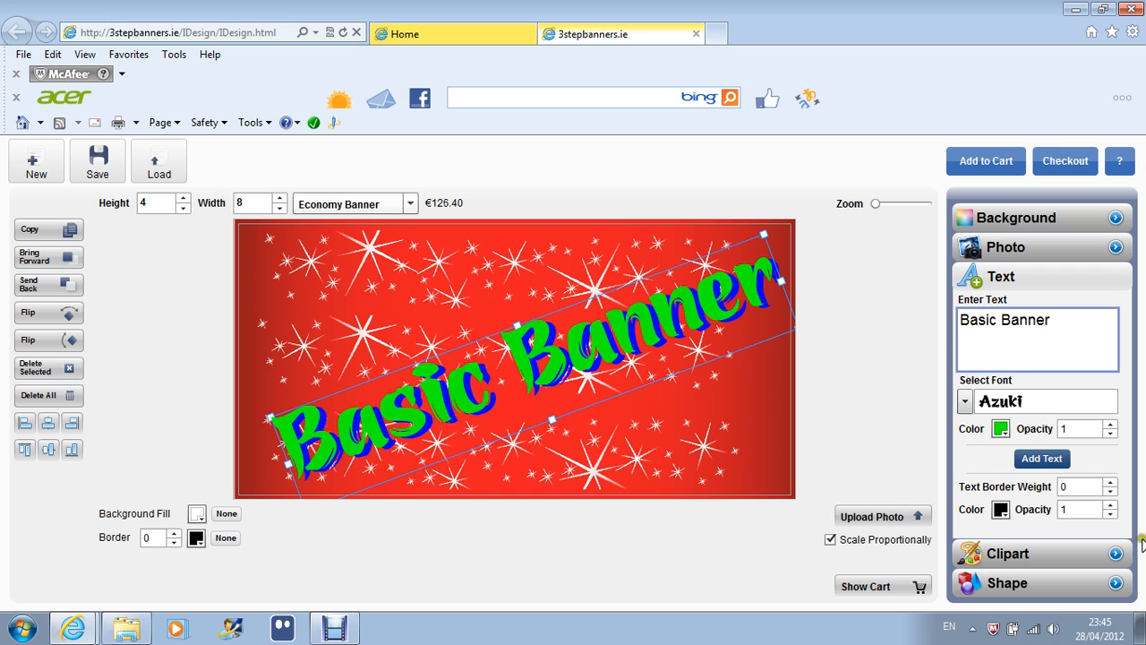
- Give the green "Basic Banner" text a white border with a weight of 20
click(1000, 509)
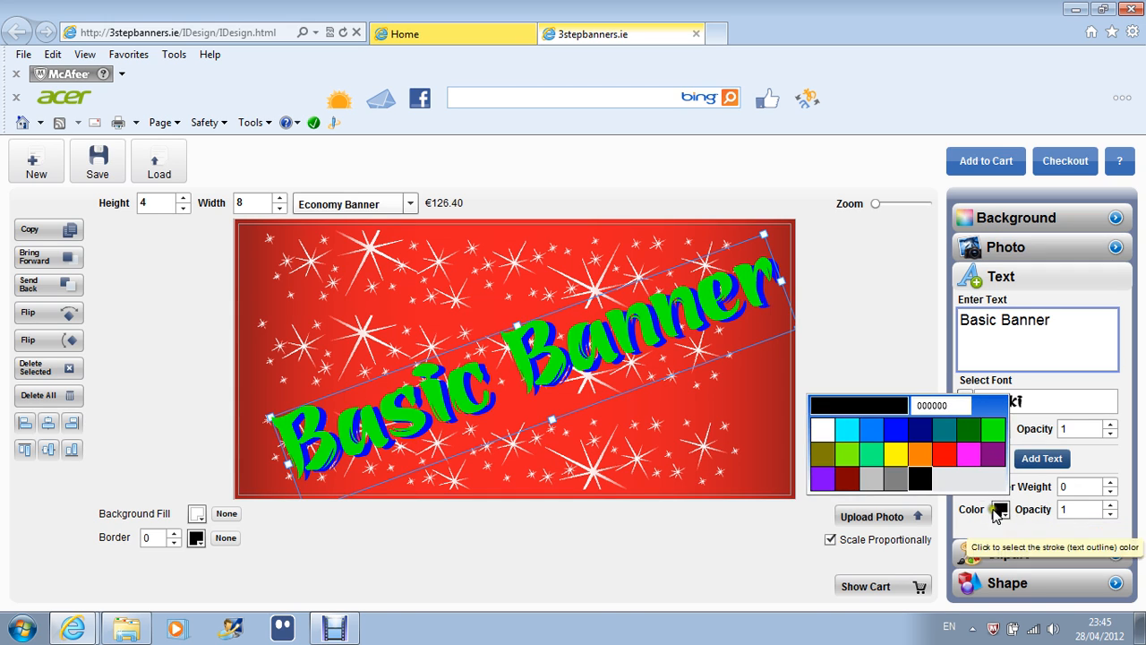
click(821, 432)
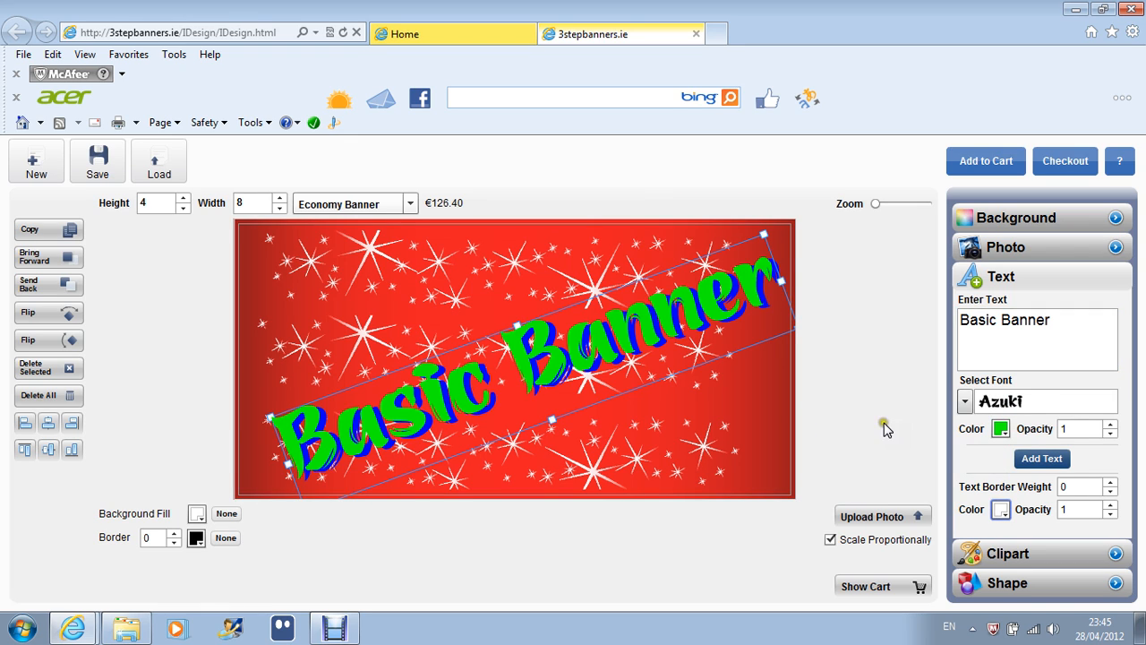
click(1059, 486)
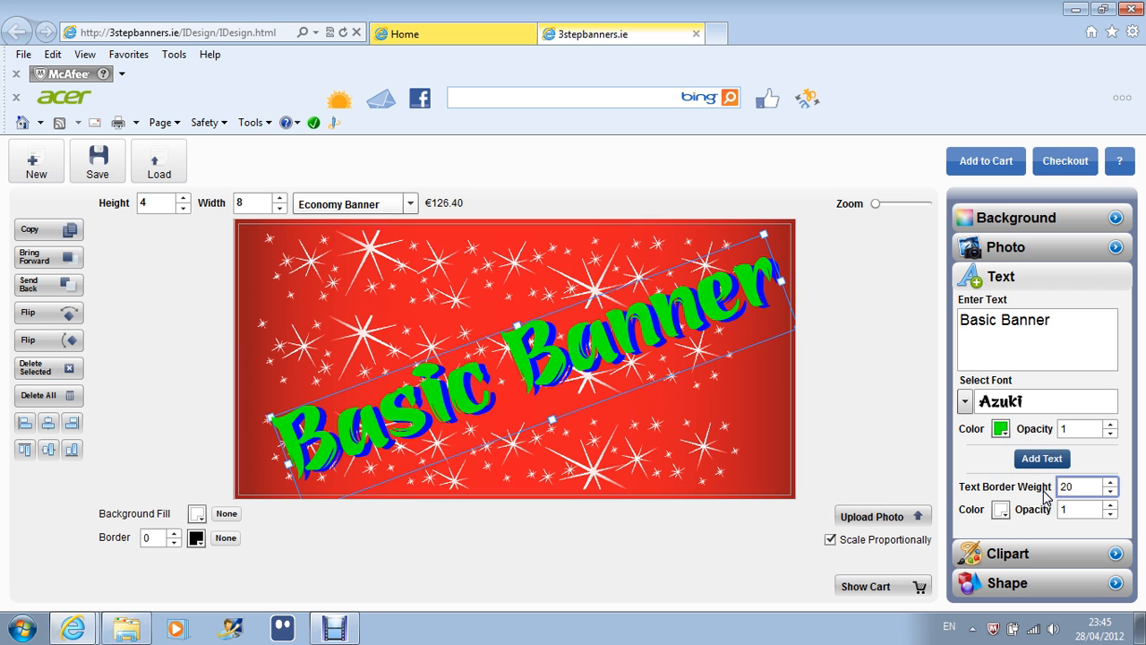
key(Tab)
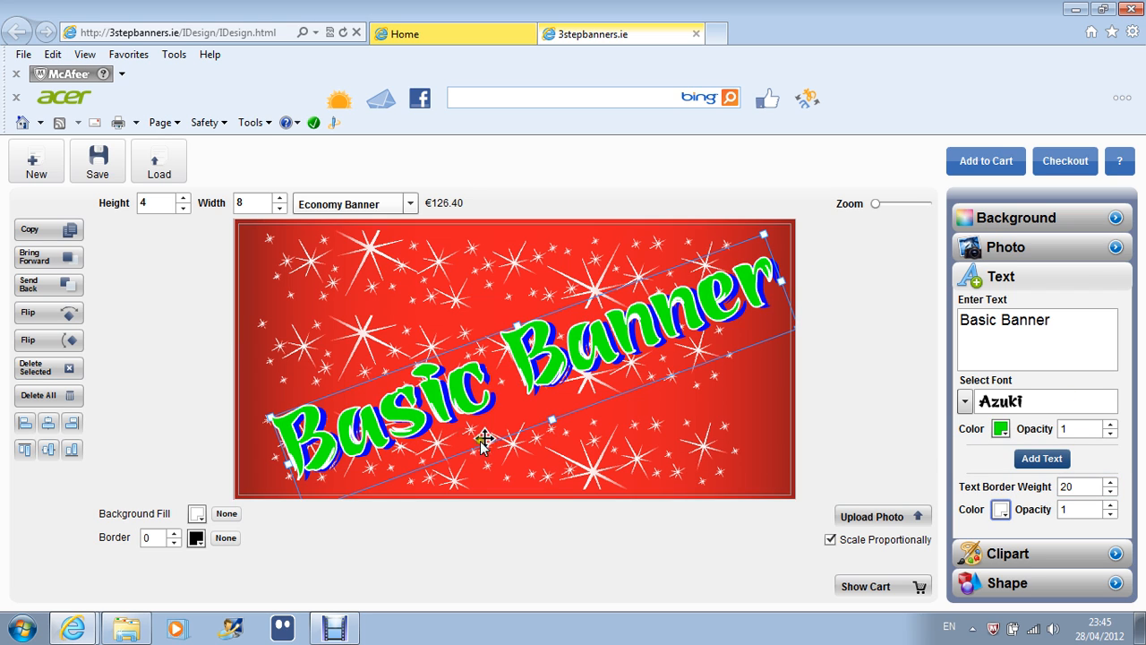
- Nudge the green text over the blue copy to fine-tune the shadow offset, and deselect it
drag(461, 390, 459, 392)
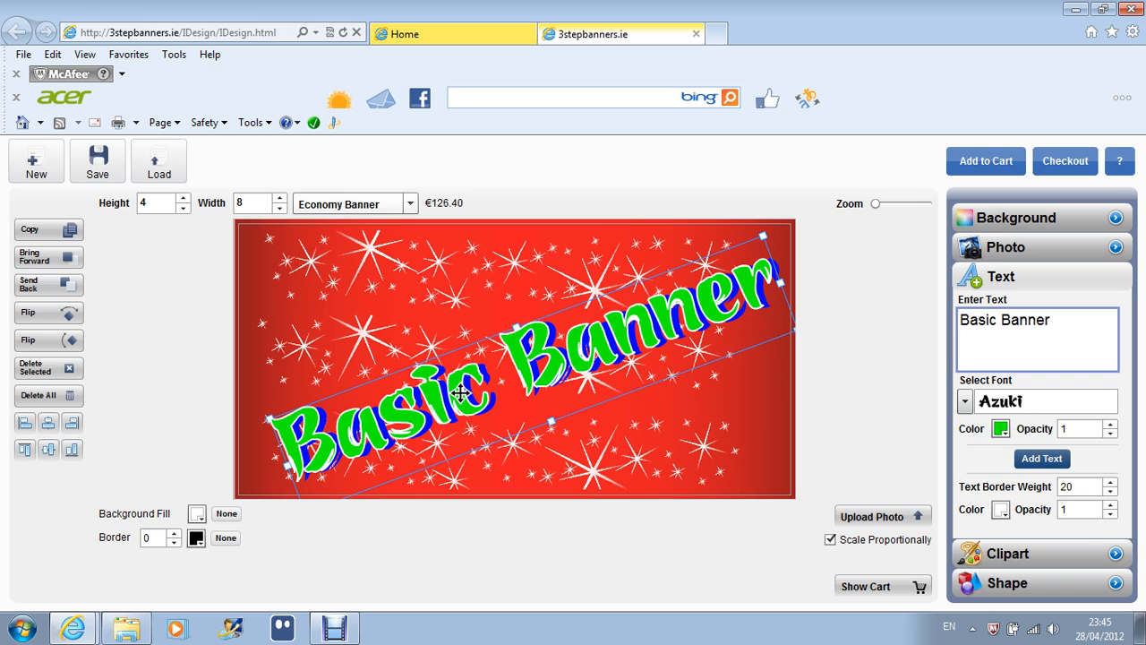
click(665, 461)
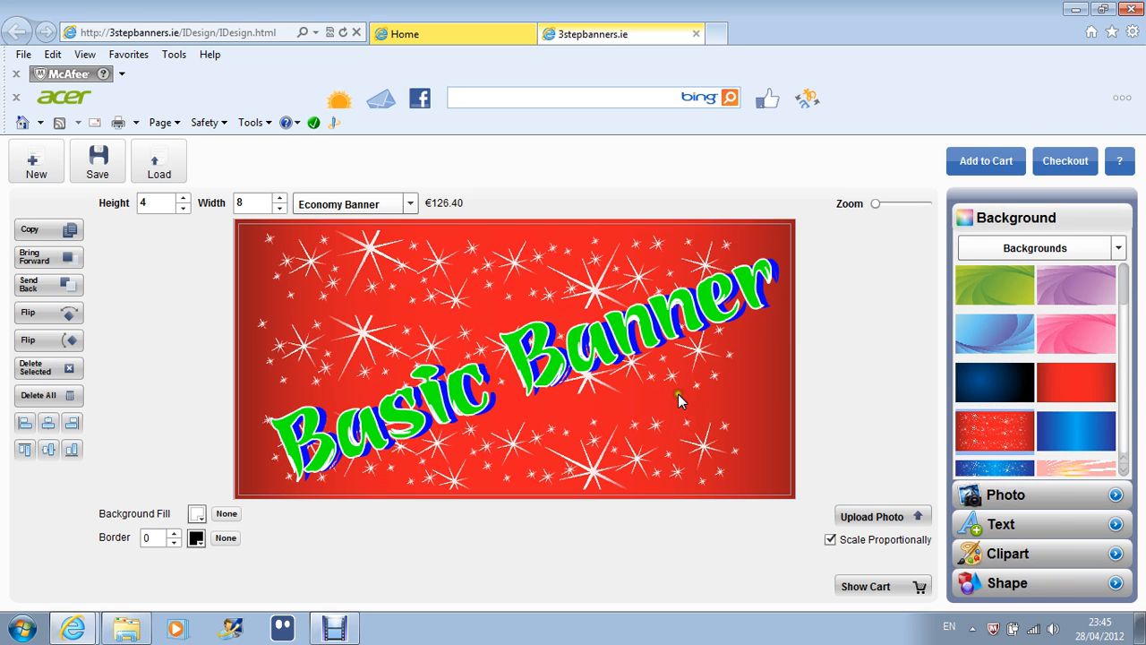
click(667, 325)
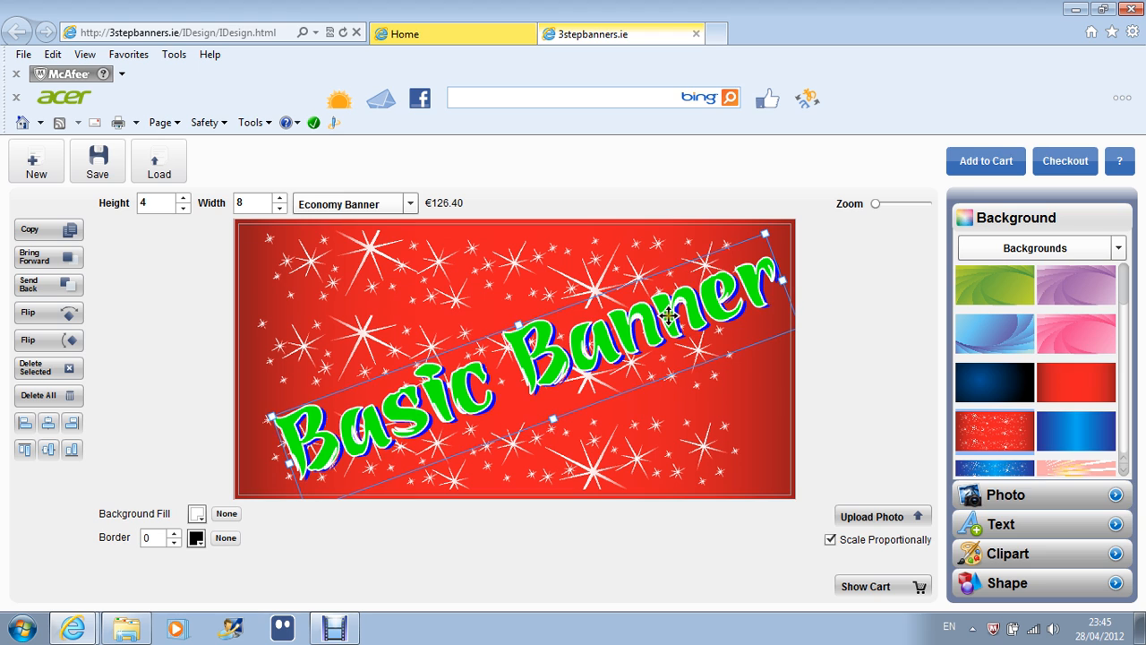
click(669, 318)
click(716, 442)
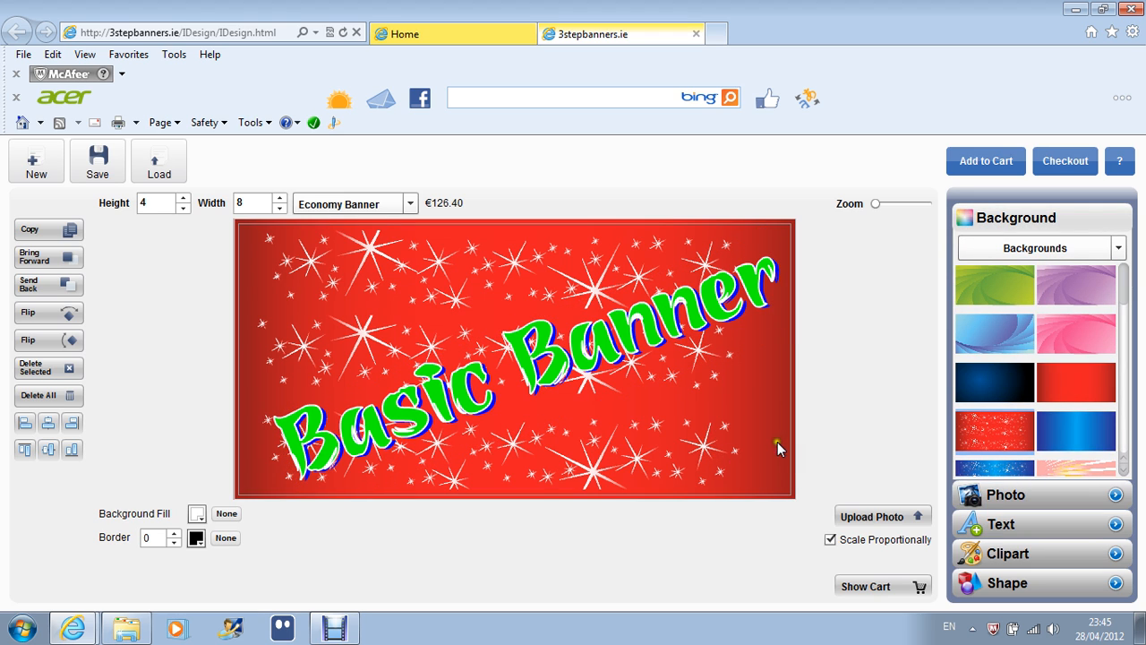
- Insert the clipart of the man in a hat on a blue circle from the Newspaper News category
click(1041, 559)
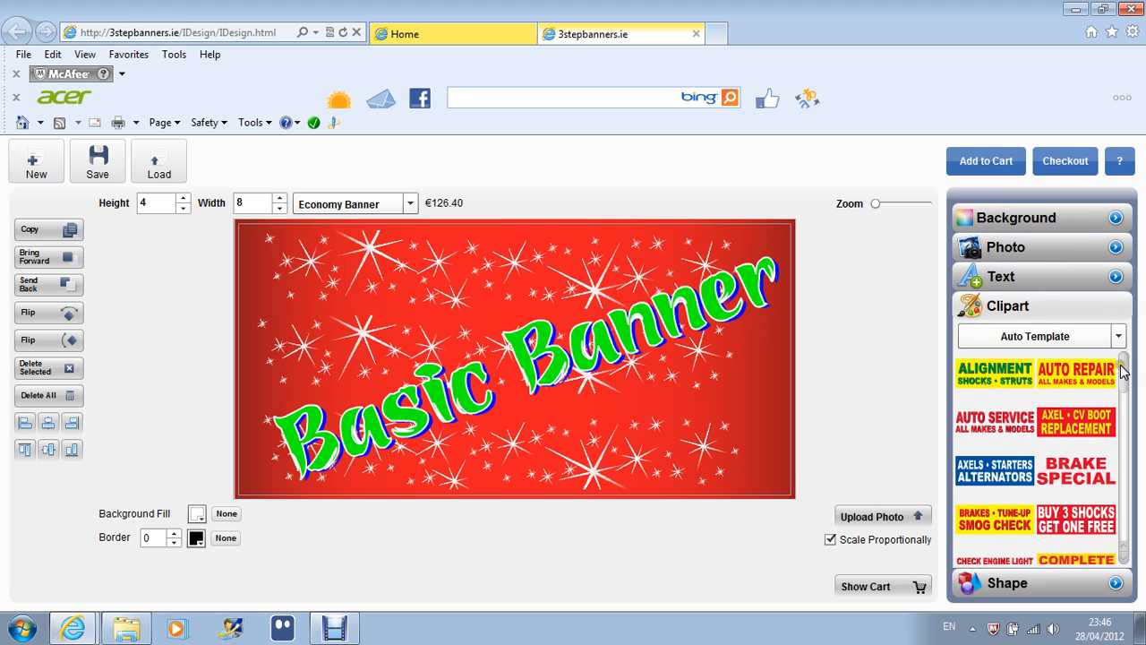
click(1118, 337)
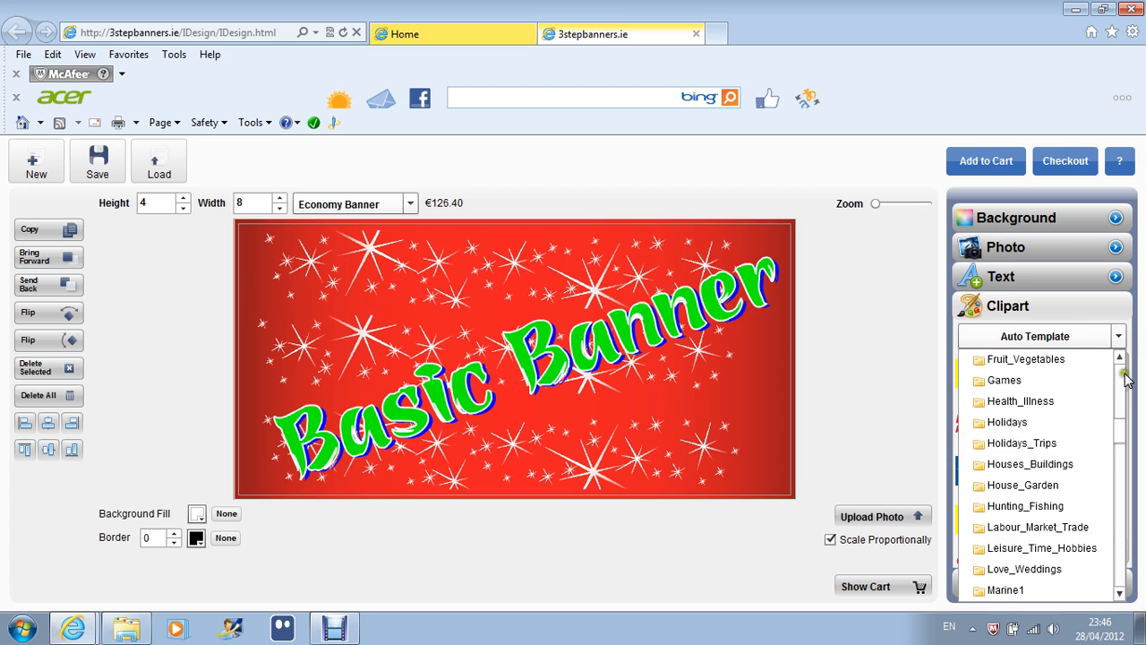
click(1125, 475)
click(1069, 441)
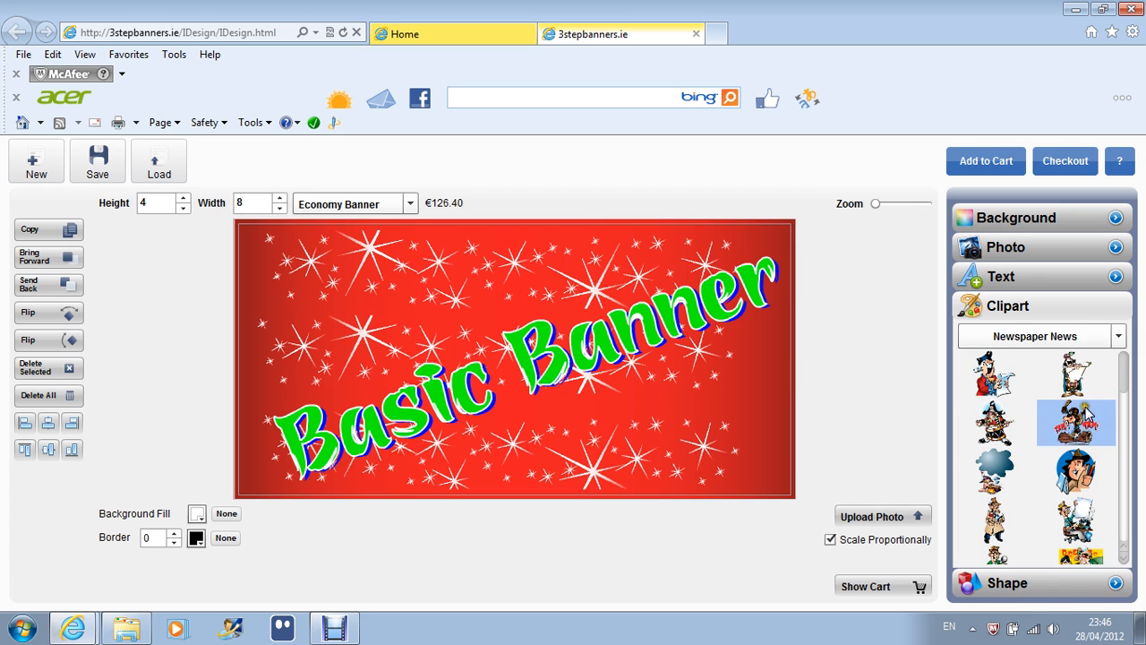
click(1077, 474)
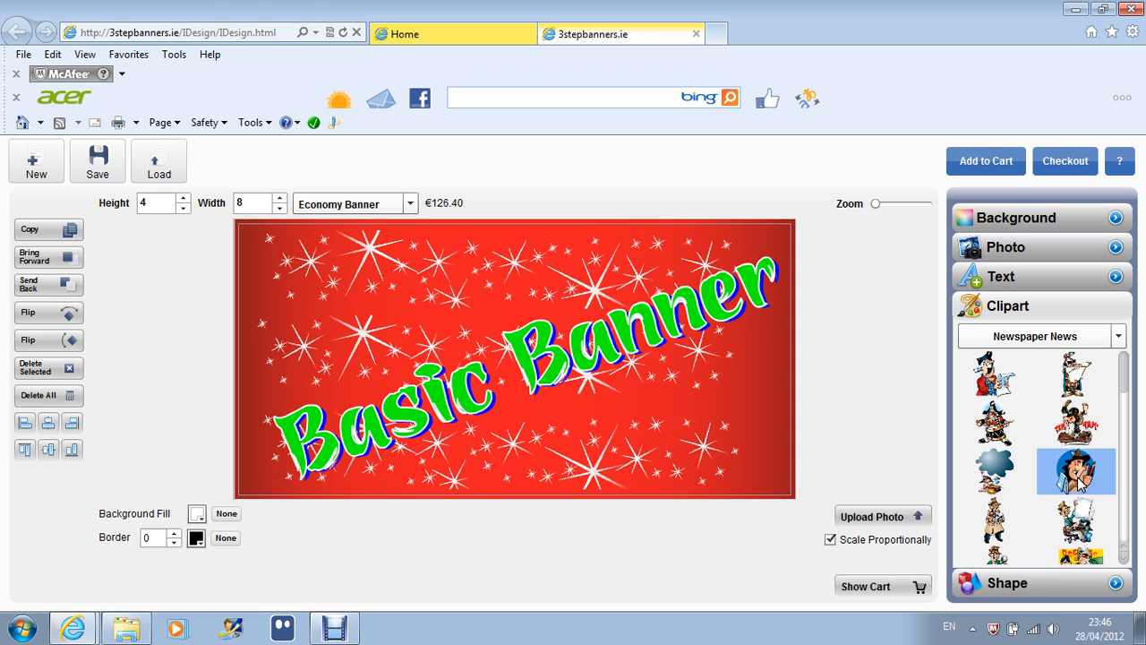
- Place the man-in-hat clipart in the banner's lower-right corner and enlarge it to about two thirds of the banner's height
drag(517, 359, 753, 432)
drag(740, 434, 748, 435)
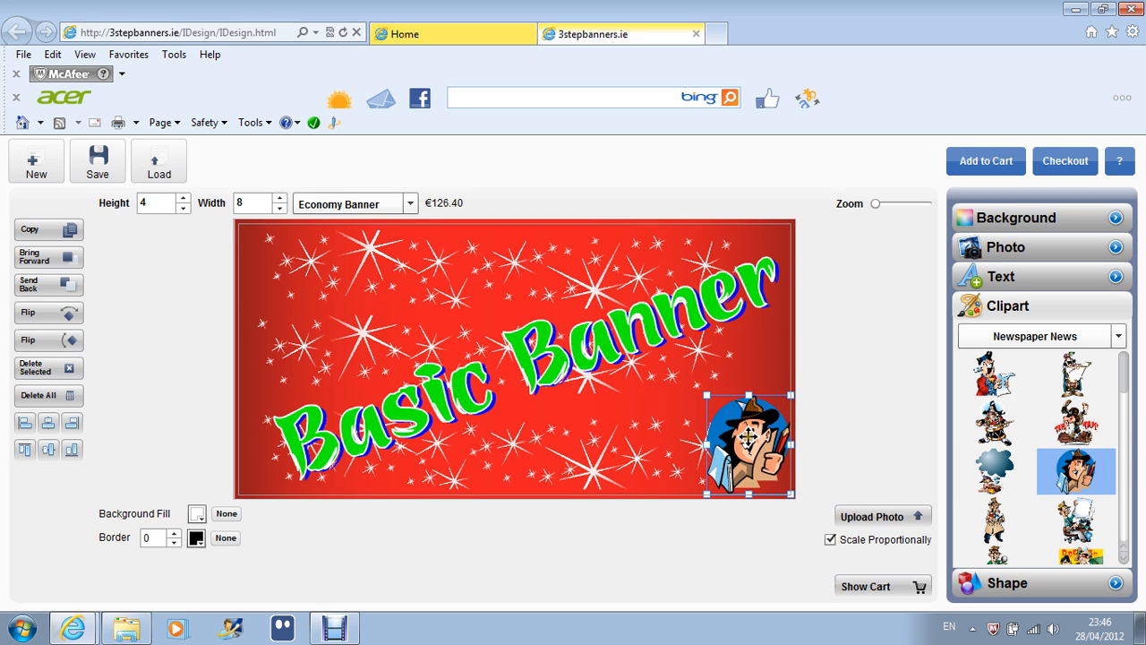
drag(705, 397, 626, 300)
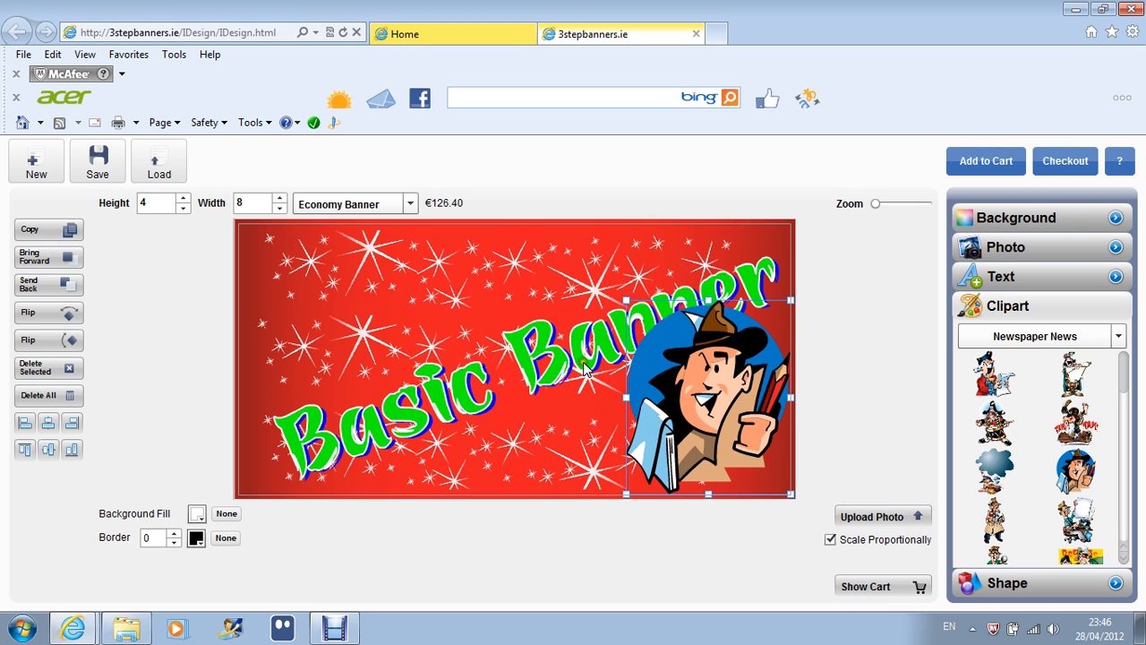
- Send the man-in-hat clipart behind the "Basic Banner" text and nudge the green text slightly up and to the left
click(42, 284)
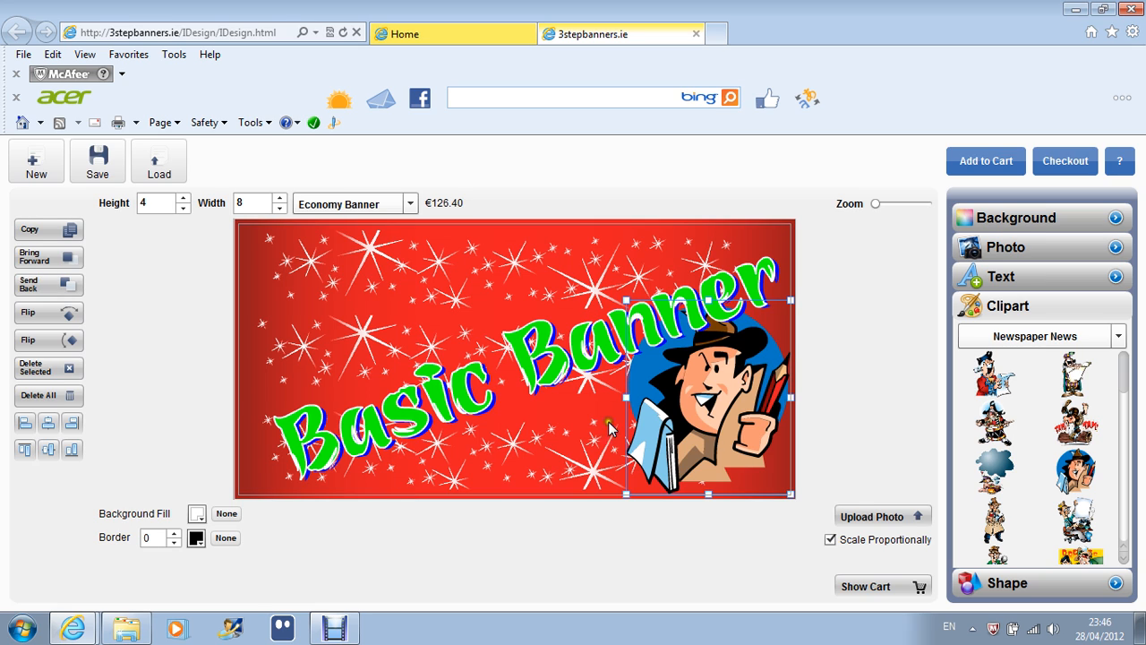
click(561, 352)
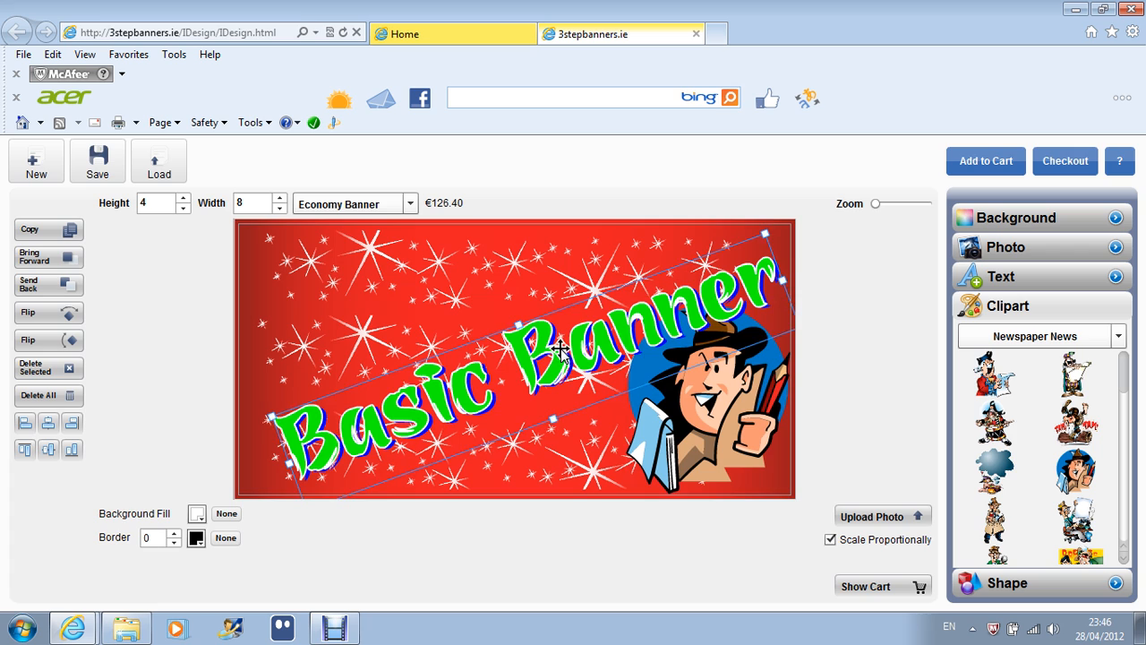
drag(561, 350, 558, 347)
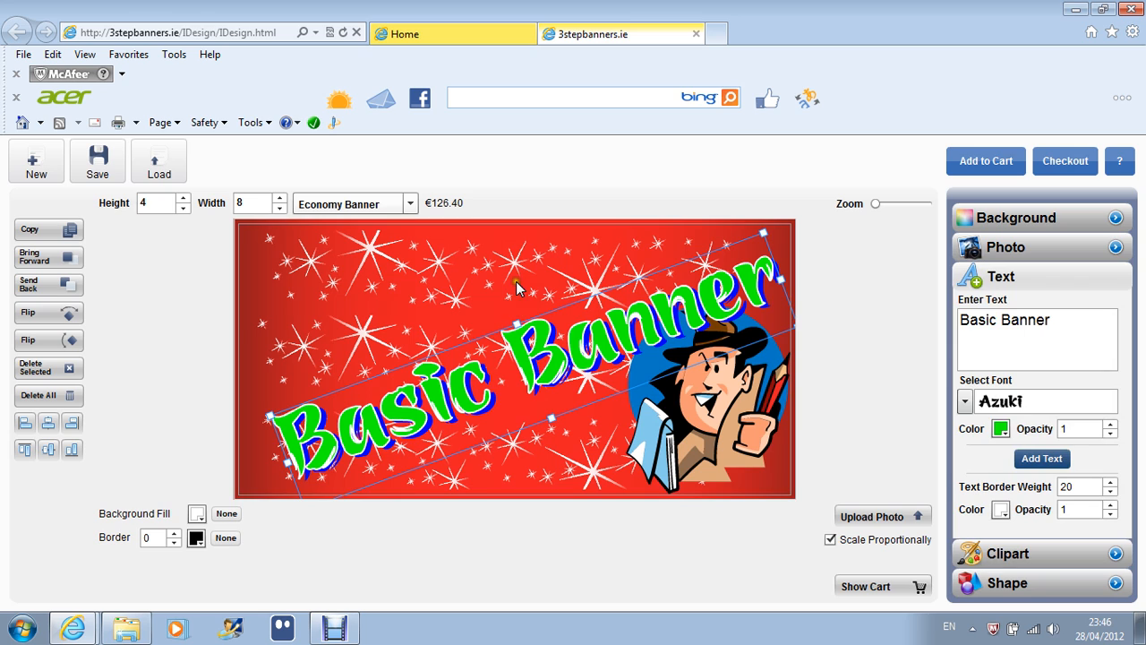
click(607, 285)
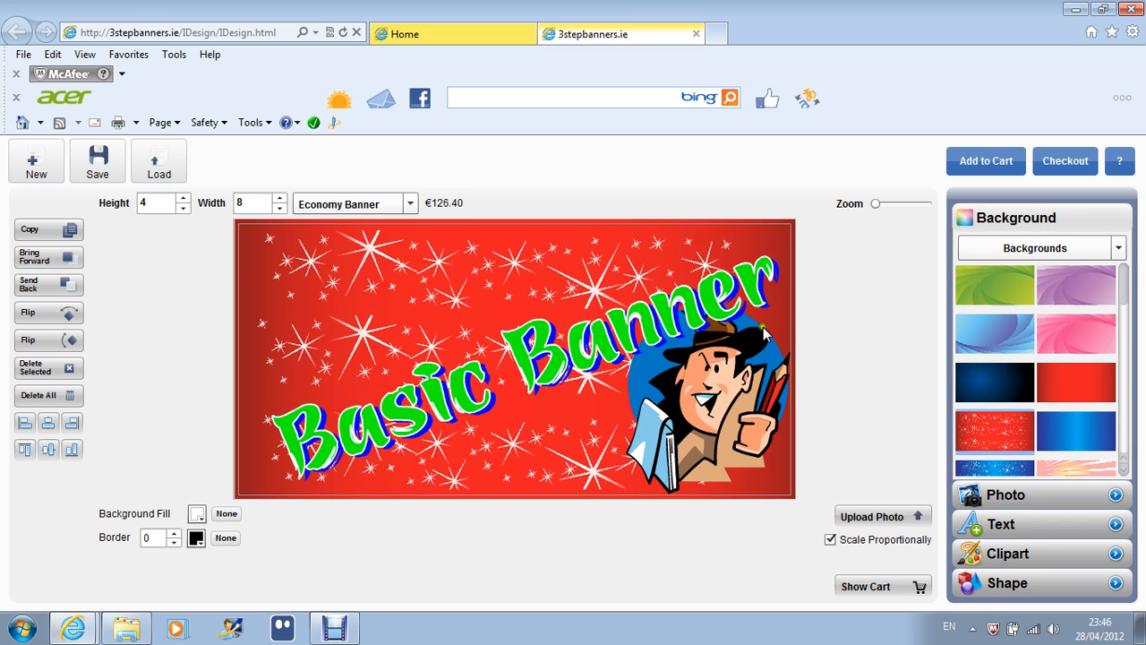
- Add the finished 4 x 8 banner to the cart and proceed to checkout
click(988, 162)
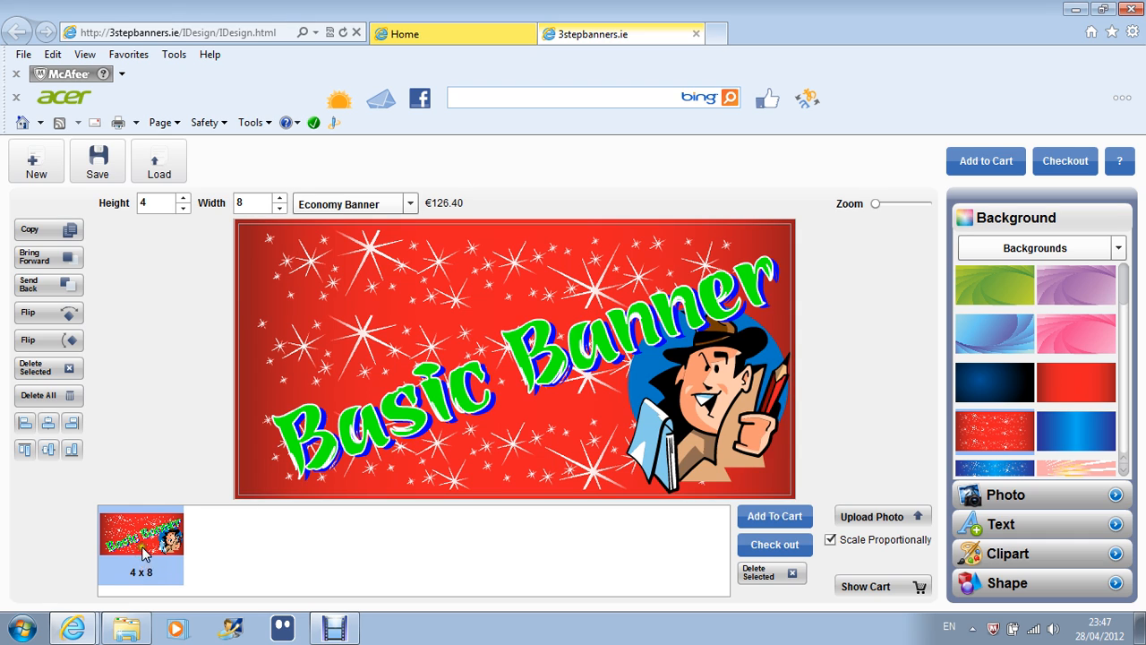
click(775, 548)
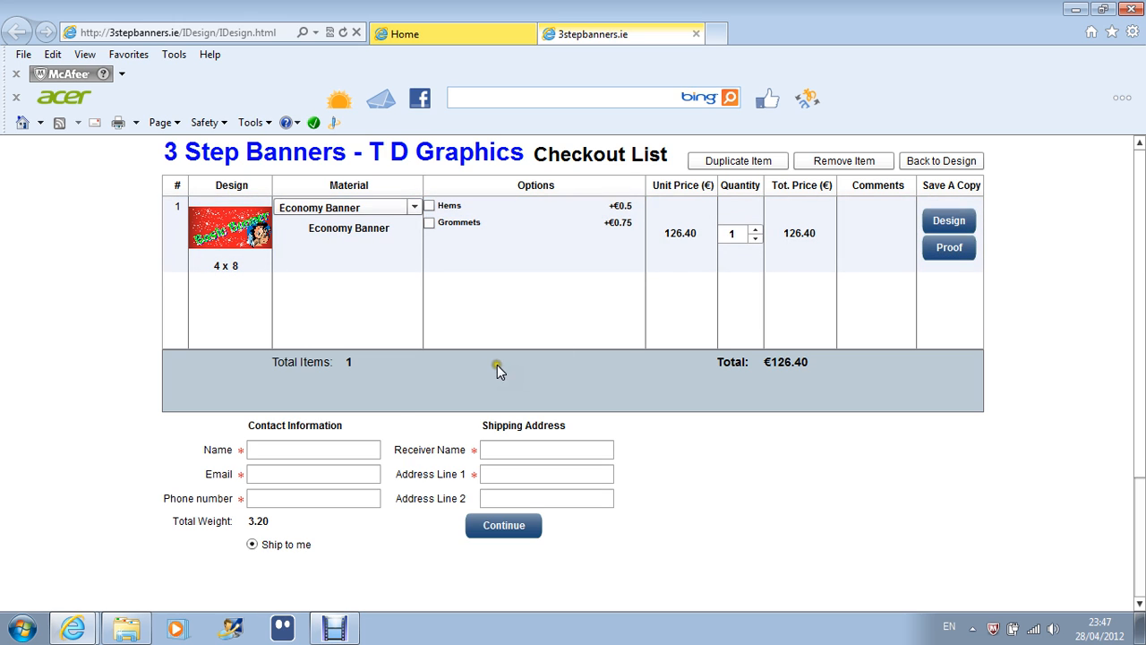
click(274, 452)
click(286, 478)
click(289, 500)
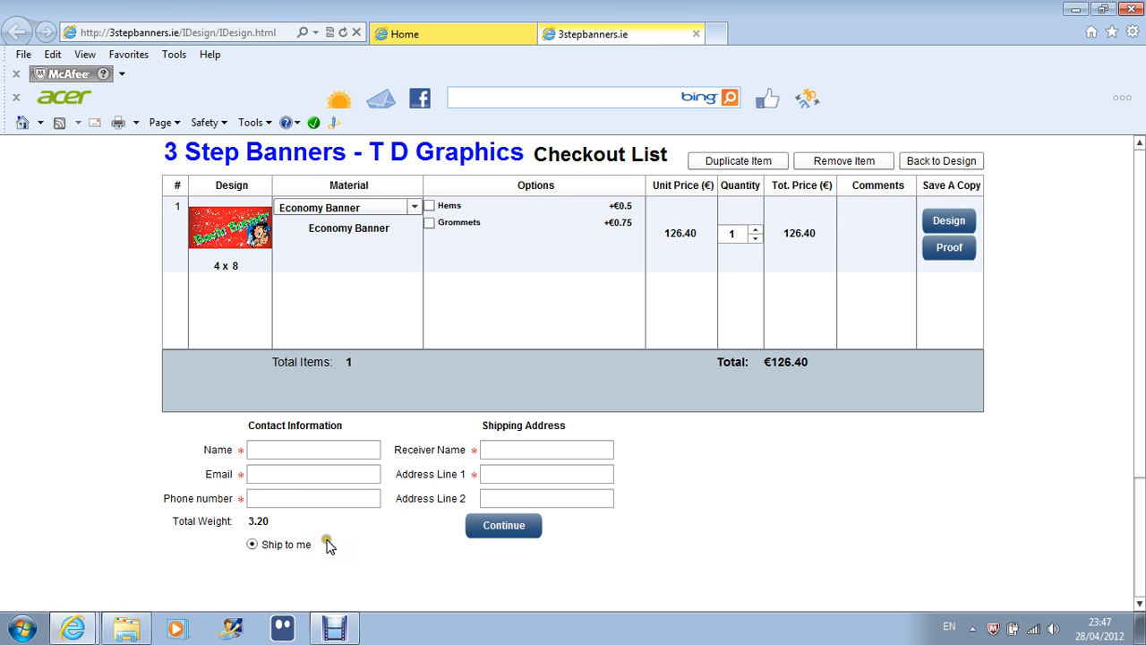
click(488, 525)
click(483, 471)
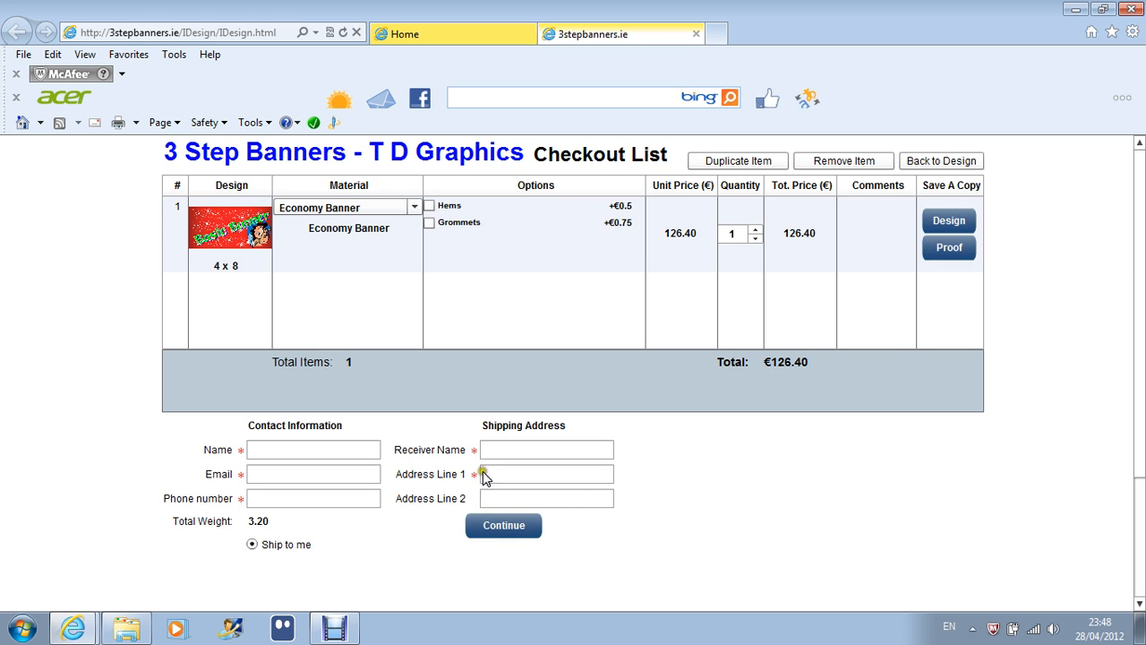
- Add the Grommets and Hems options to the Economy Banner in the checkout list
click(429, 222)
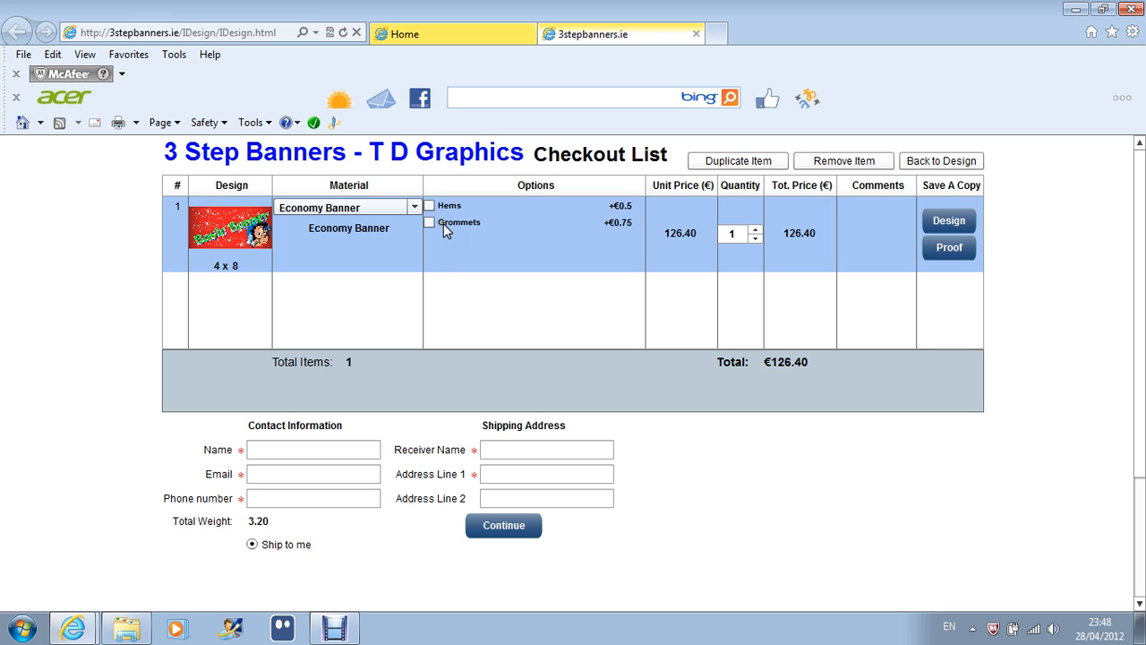
click(429, 222)
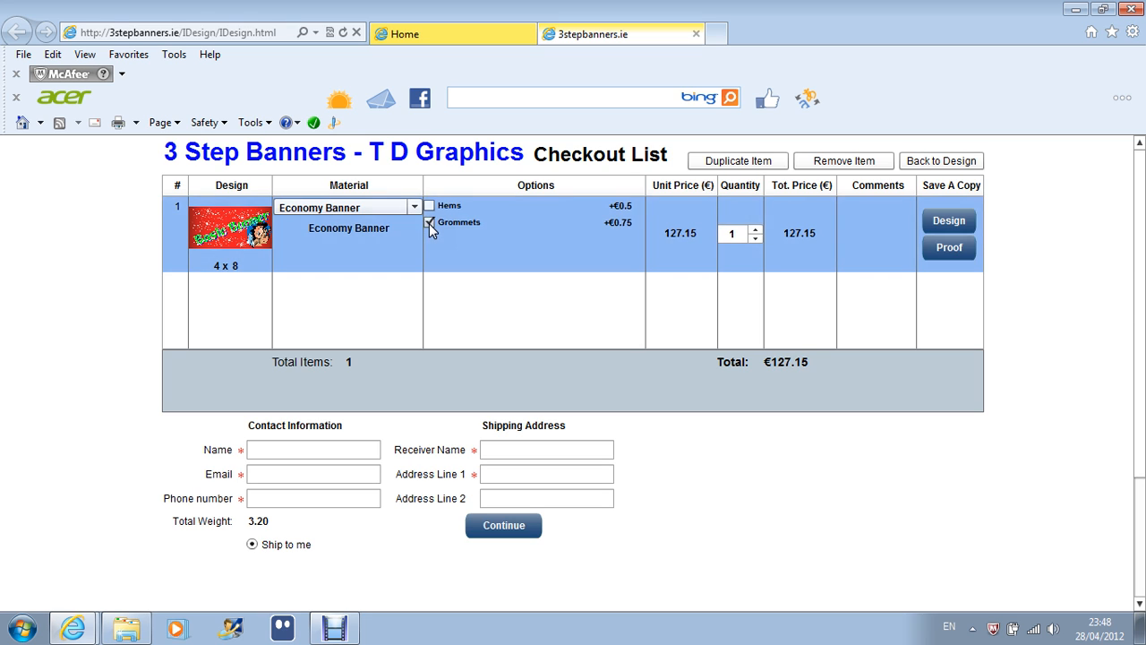
click(433, 206)
click(360, 554)
click(338, 629)
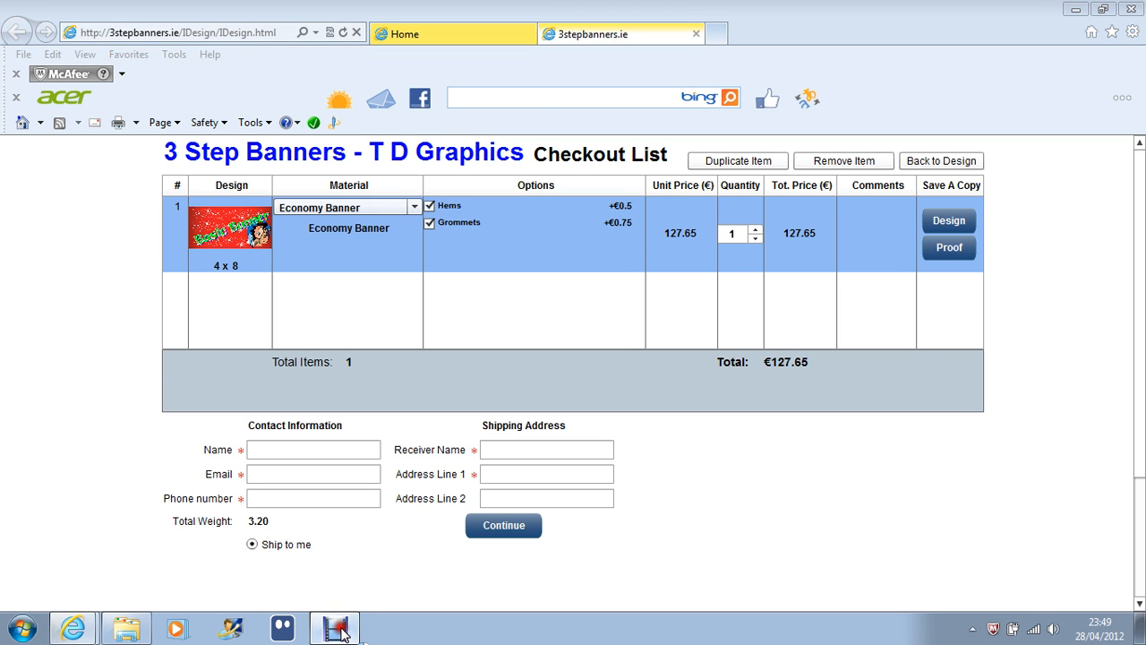